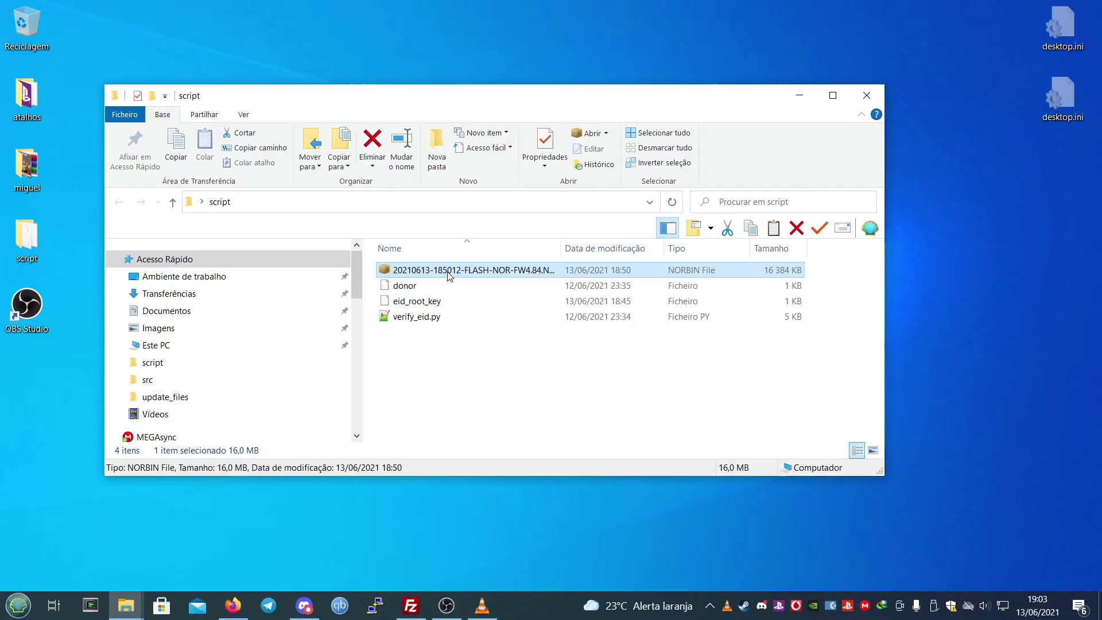
right_click(449, 276)
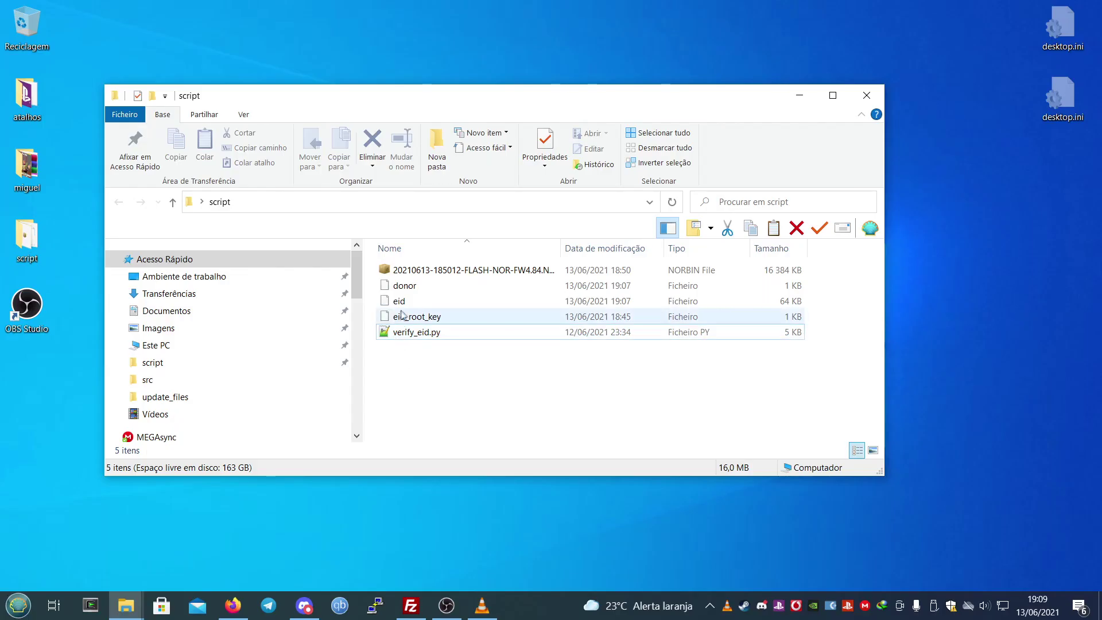
click(402, 304)
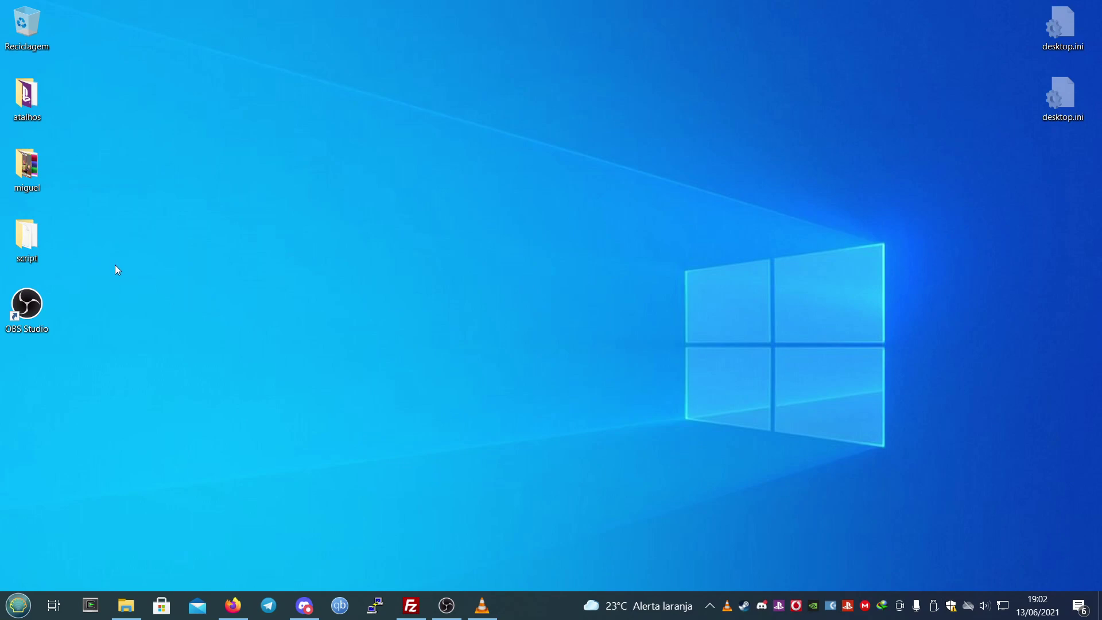
Open the script folder on the desktop and view the console ID information of the FLASH-NOR-FW4.84 NORBIN dump.
double_click(27, 242)
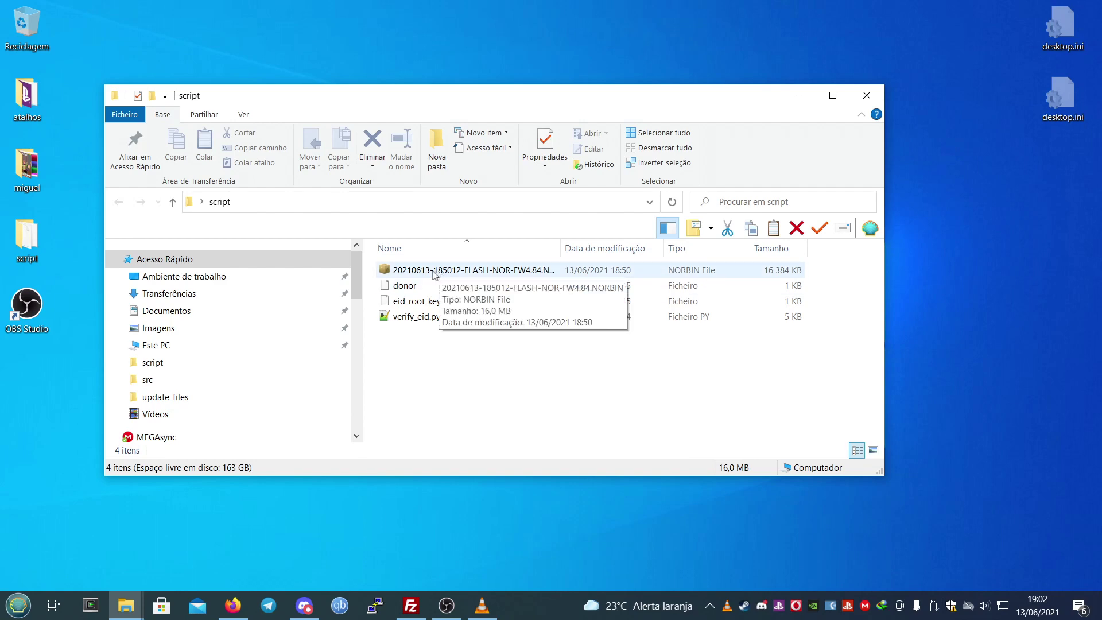
click(436, 273)
double_click(431, 273)
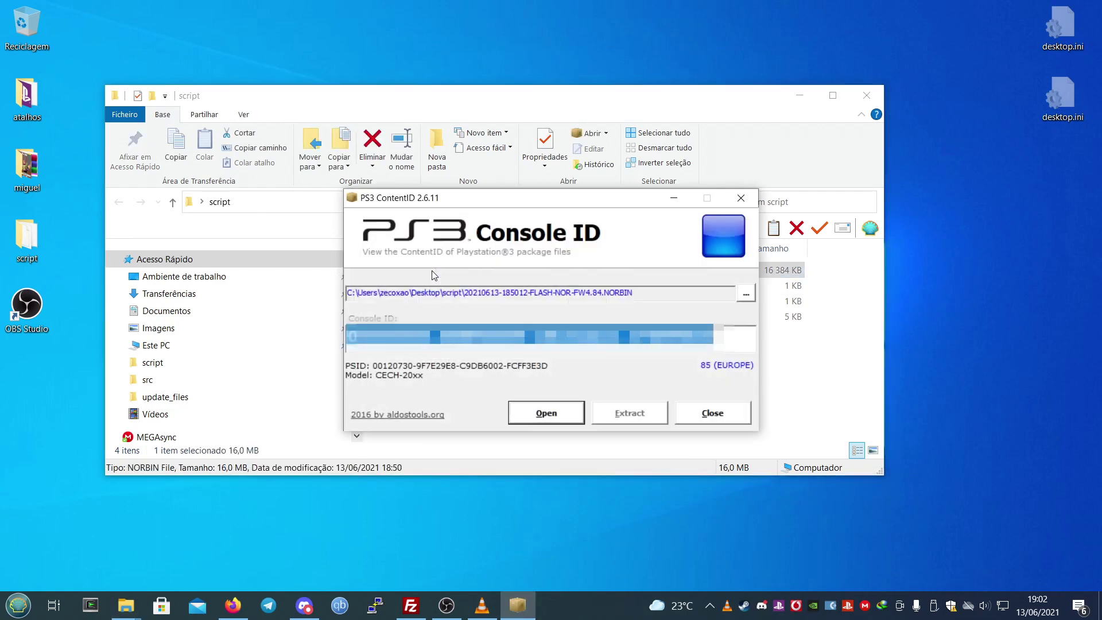
click(734, 414)
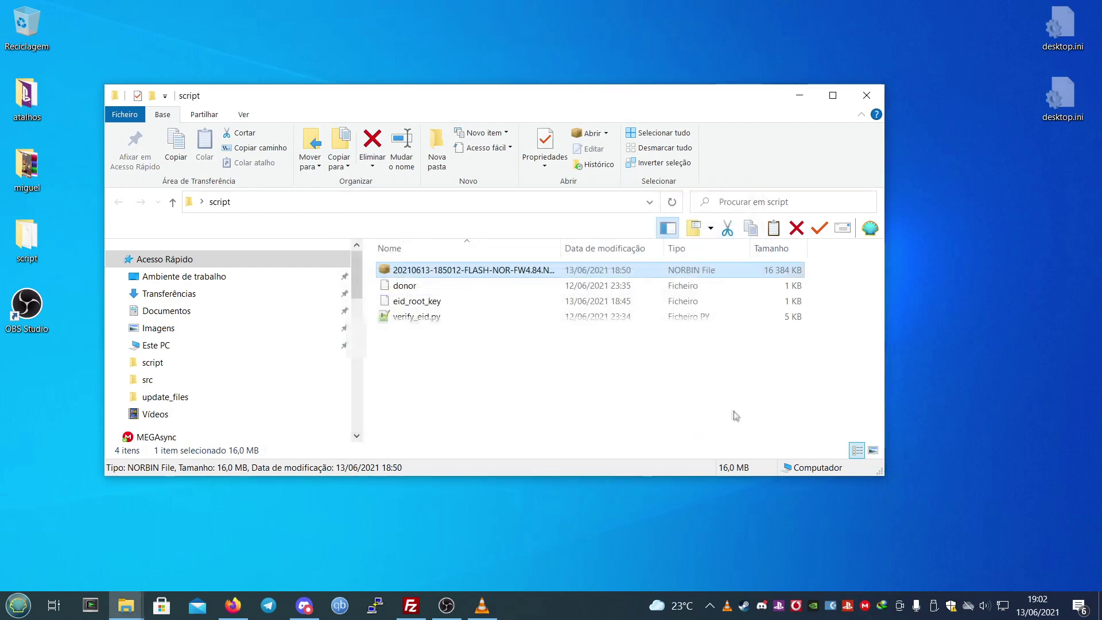
Open the FLASH-NOR-FW4.84 NORBIN dump in HxD Hex Editor and go to hex offset 2F000 from the beginning.
right_click(449, 274)
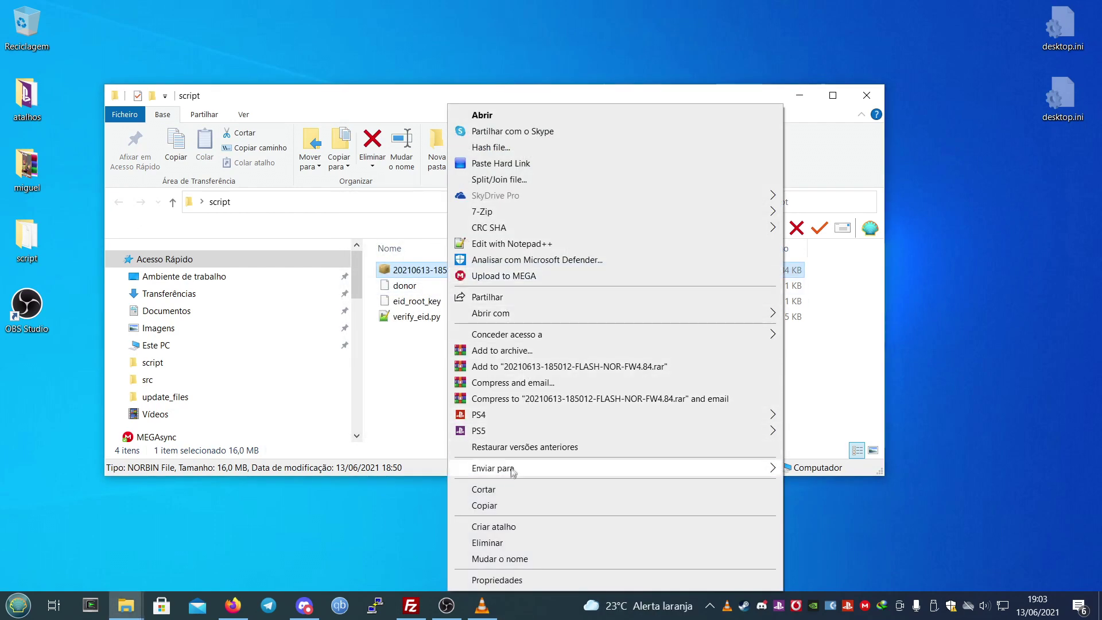
mouse_move(505, 317)
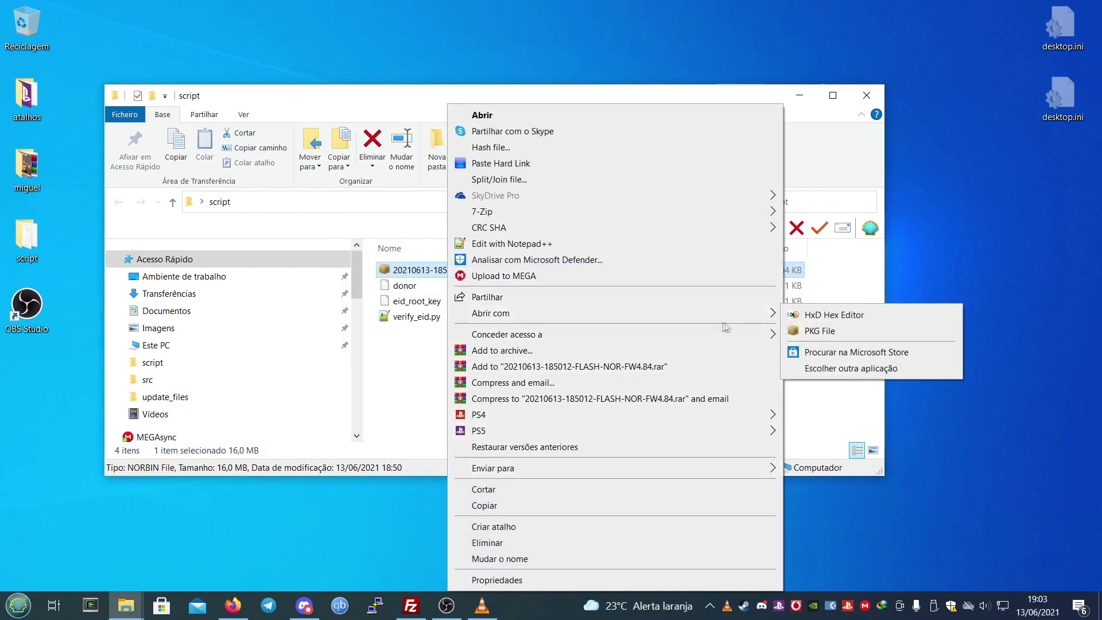
click(815, 315)
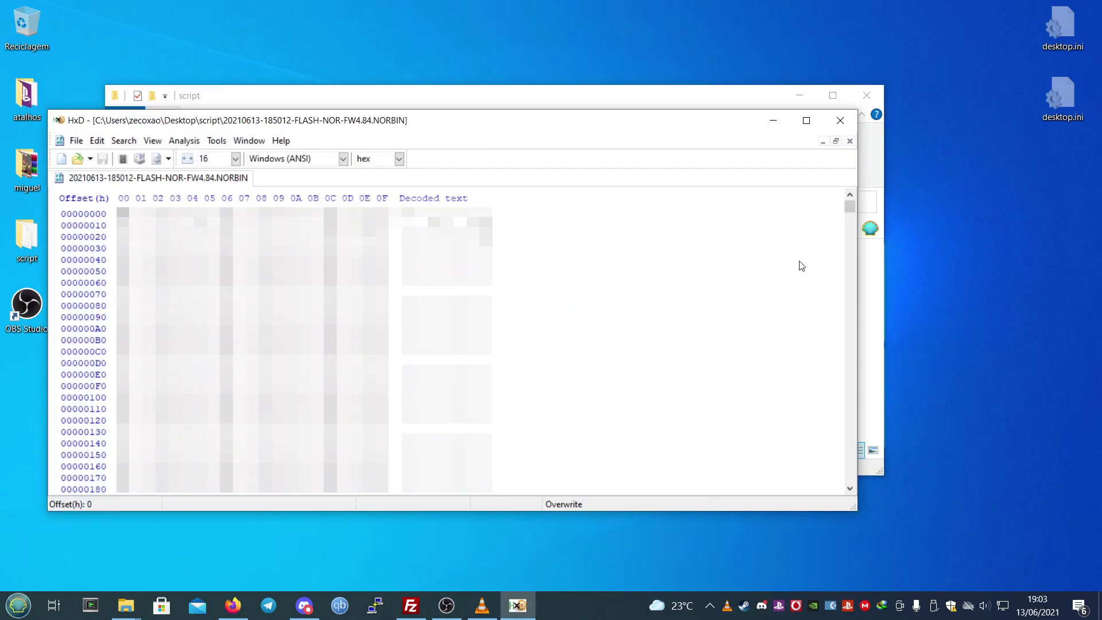
key(ctrl+g)
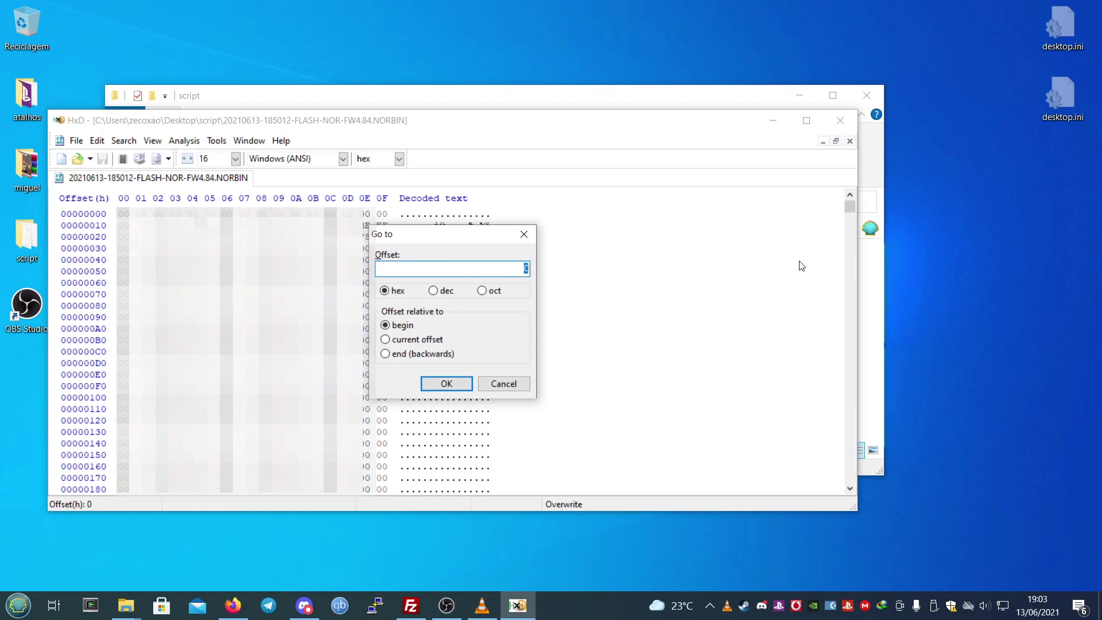
text(2F000)
key(Return)
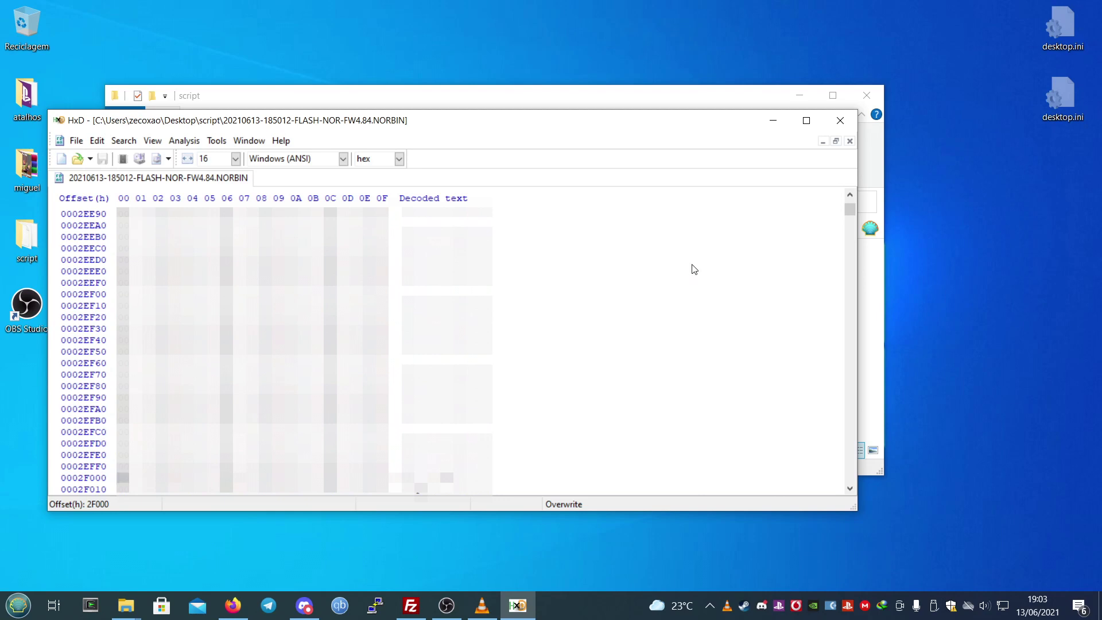
Select the block starting at offset 2F000 with a hex length of 10000 in the dump.
key(ctrl+e)
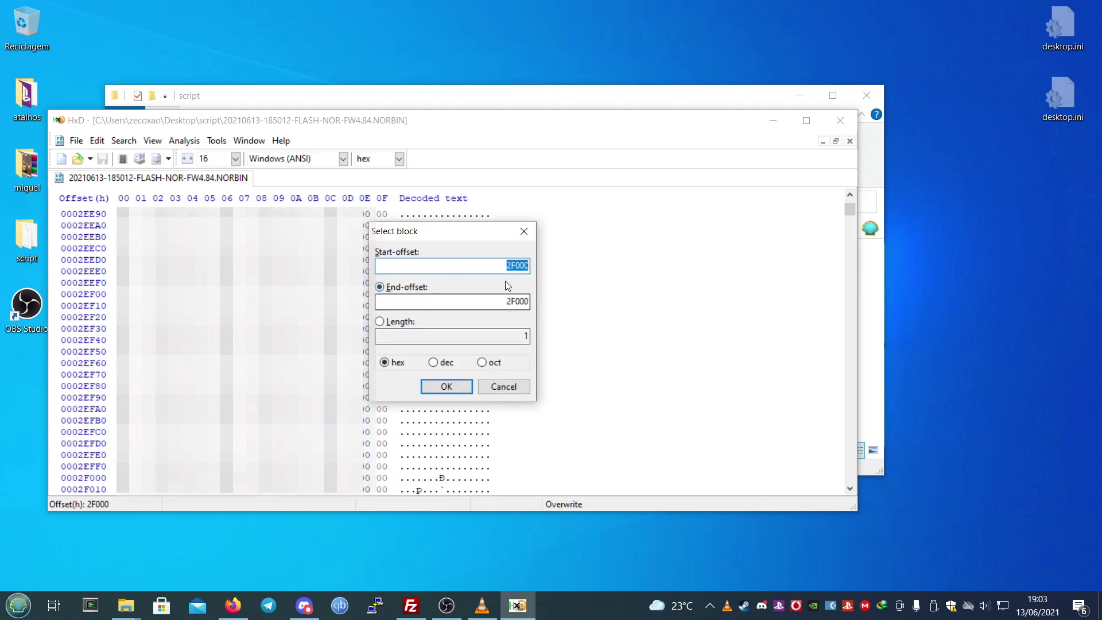
click(380, 321)
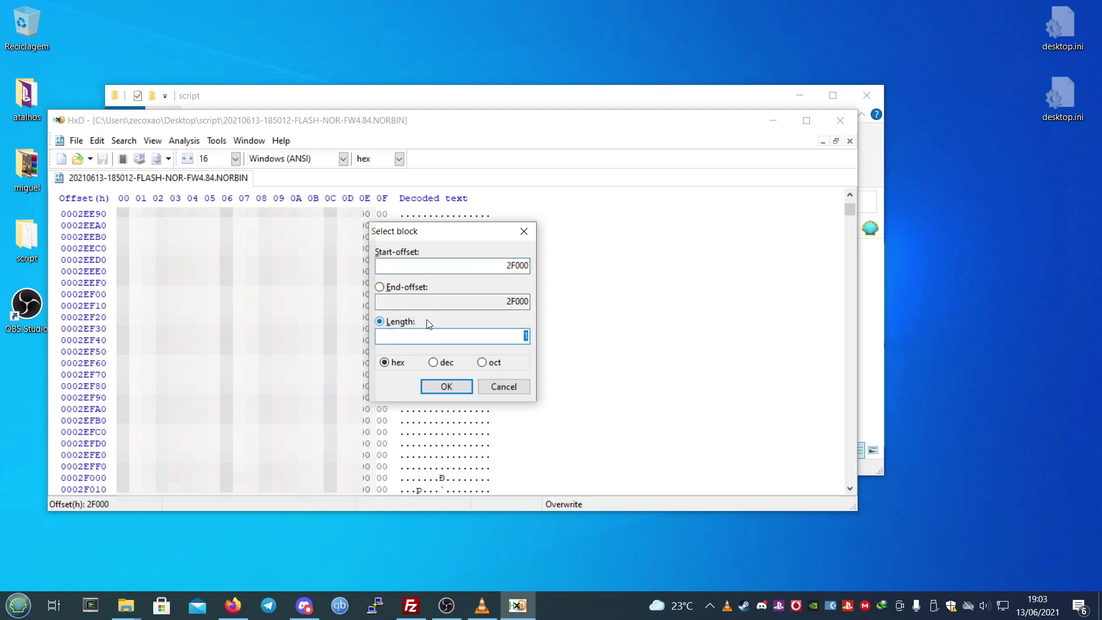
text(2)
key(BackSpace)
text(10000)
click(446, 386)
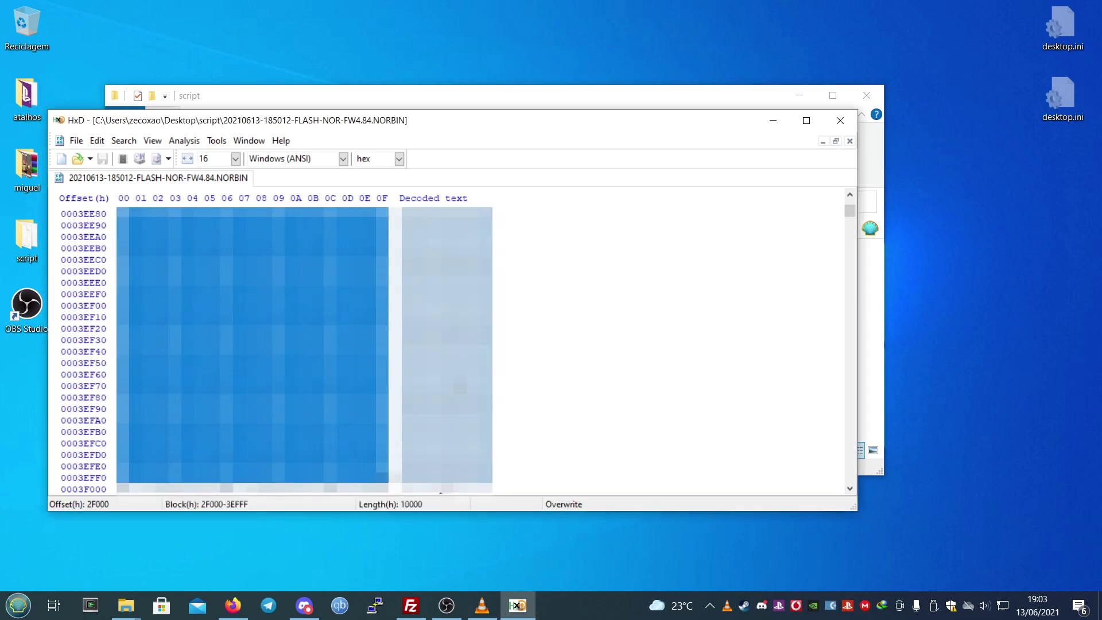
Copy the selected block of the dump and paste it into a new empty file.
right_click(218, 283)
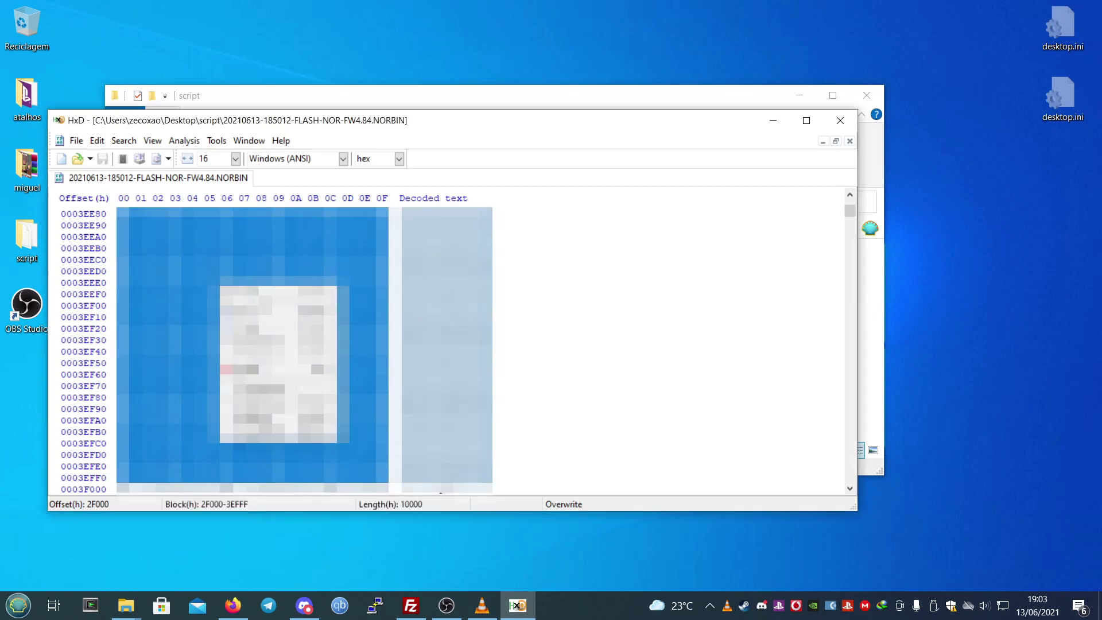
click(266, 331)
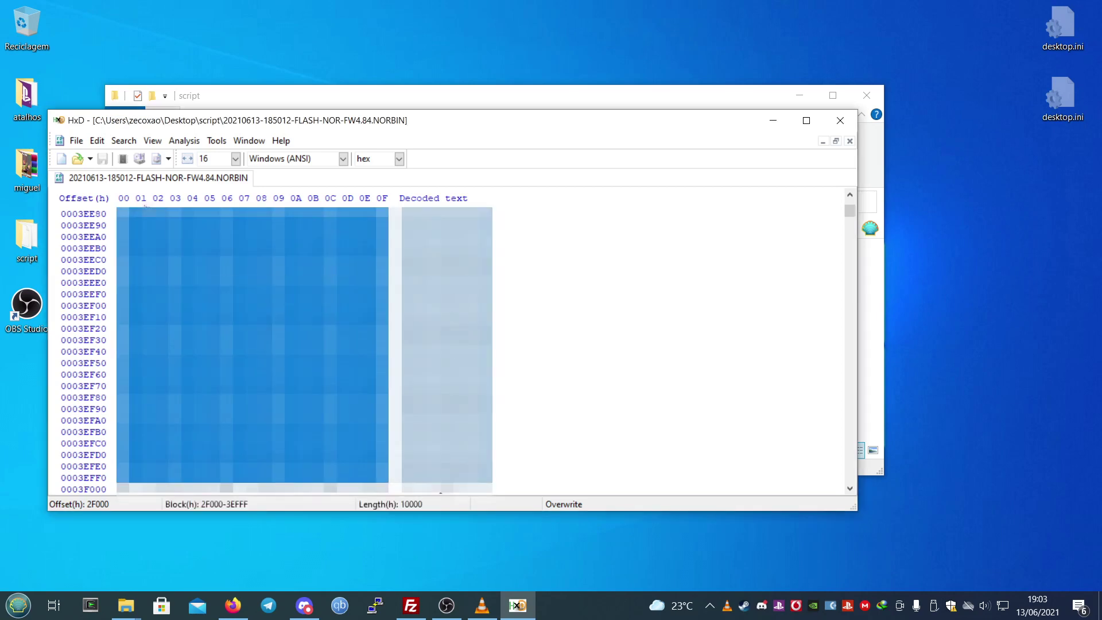
click(61, 159)
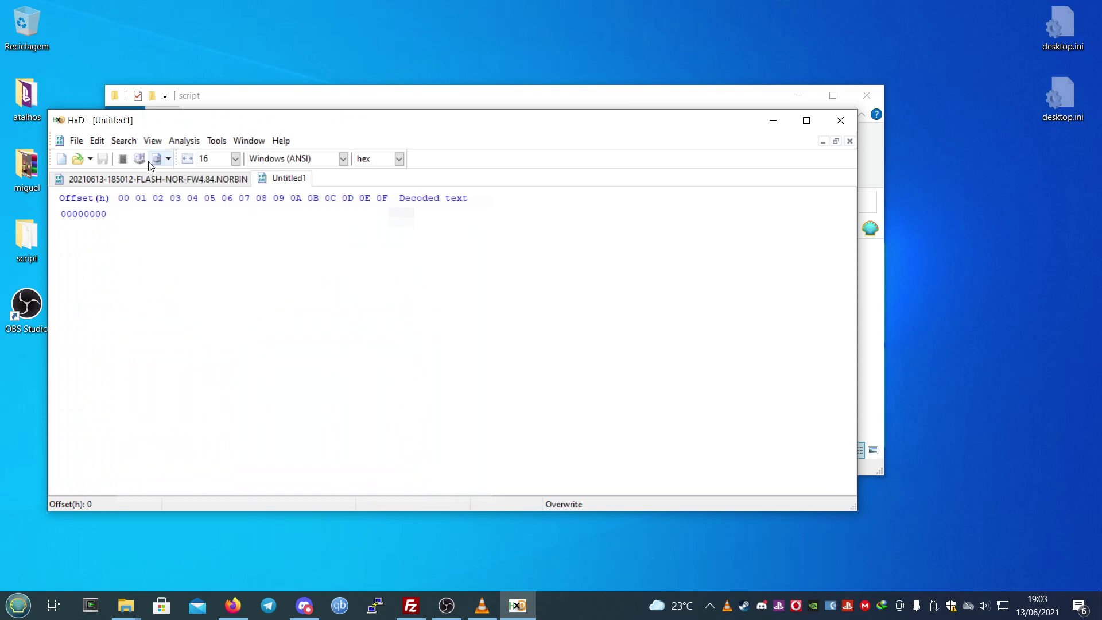
key(ctrl+v)
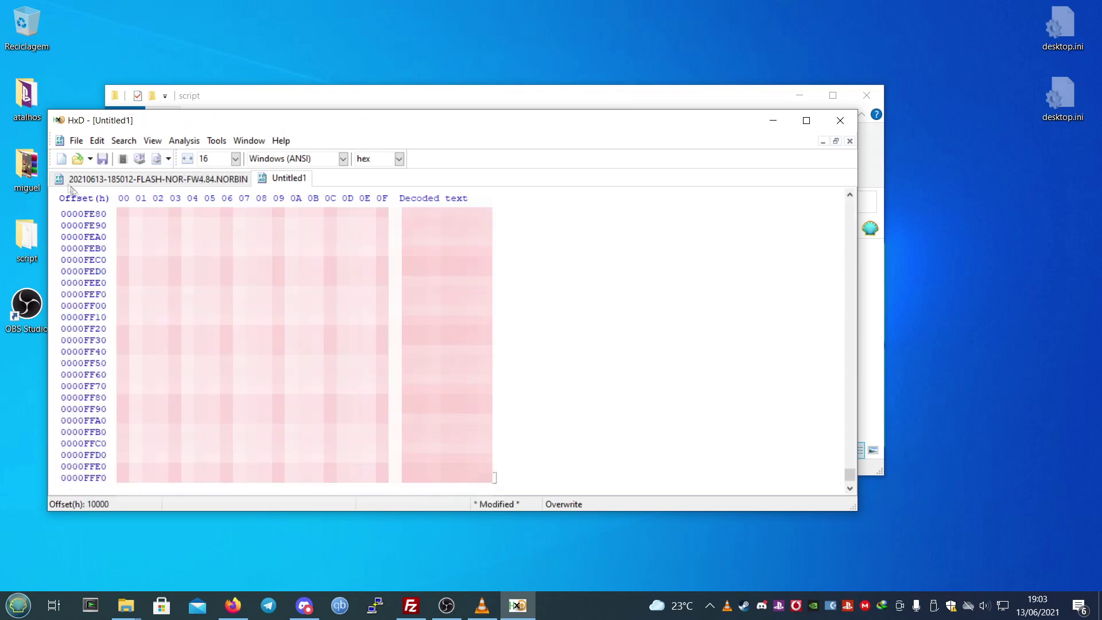
Save the new file as eid in the script folder on the desktop and close the hex editor.
click(76, 140)
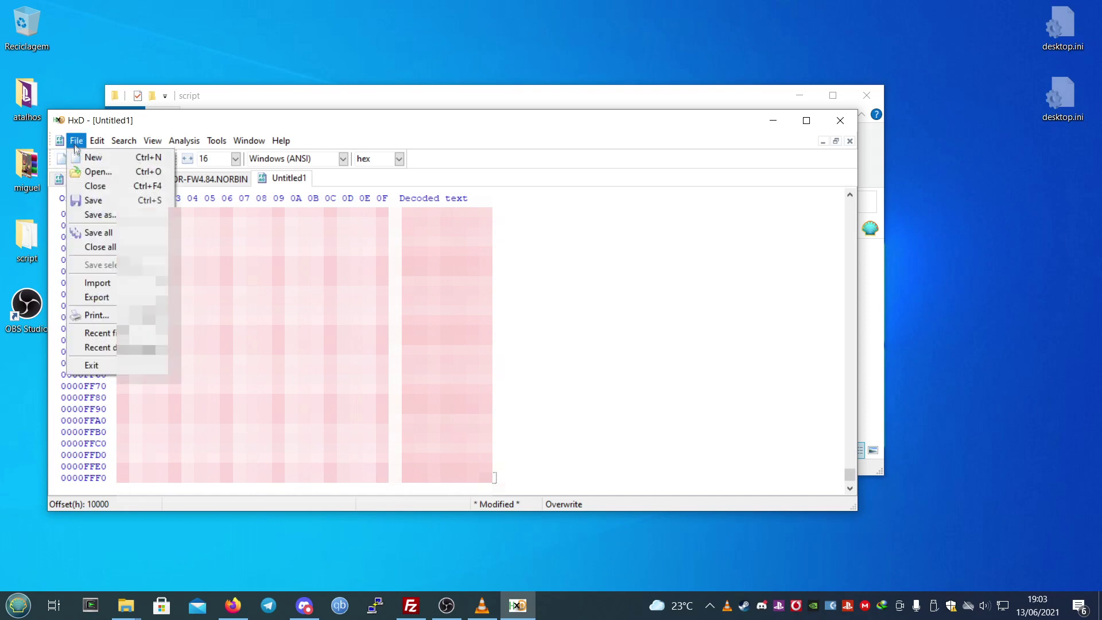
click(96, 214)
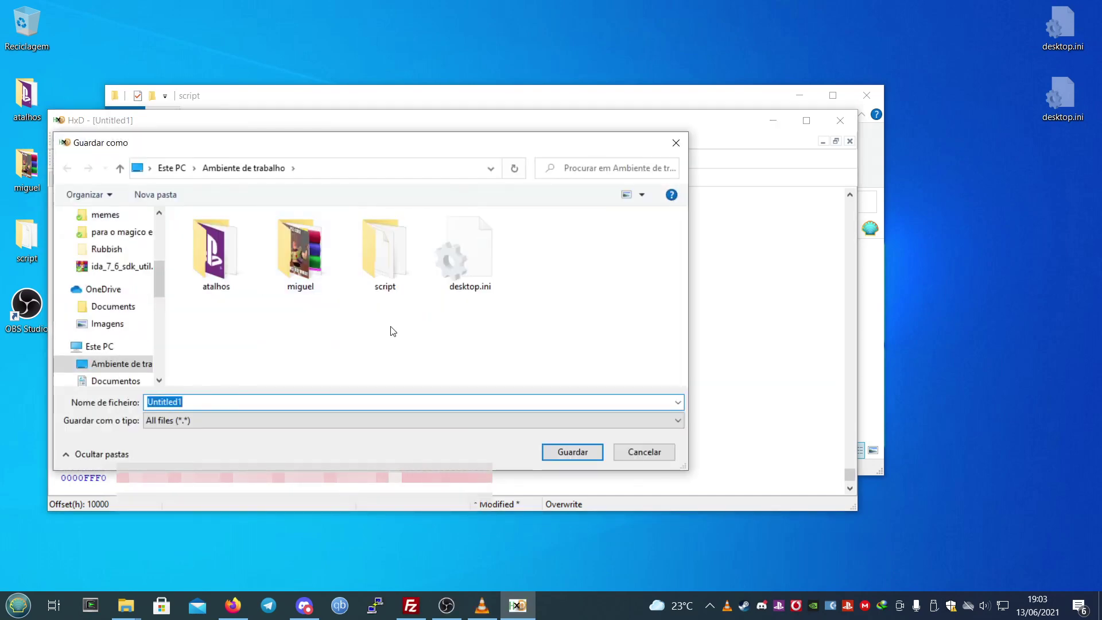
text(eid)
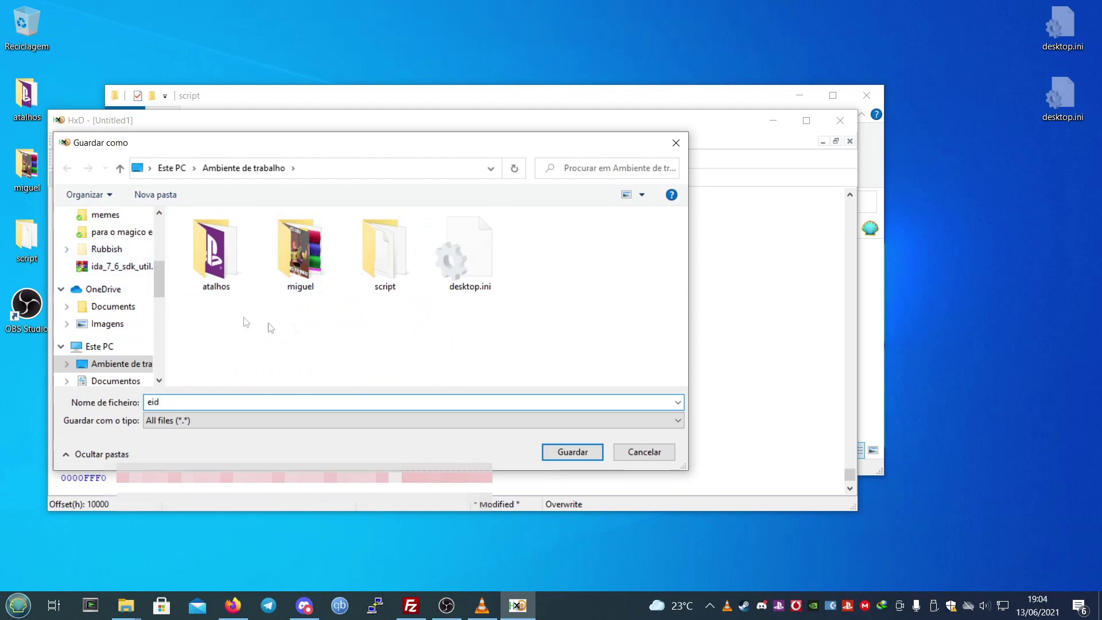
click(384, 263)
double_click(384, 262)
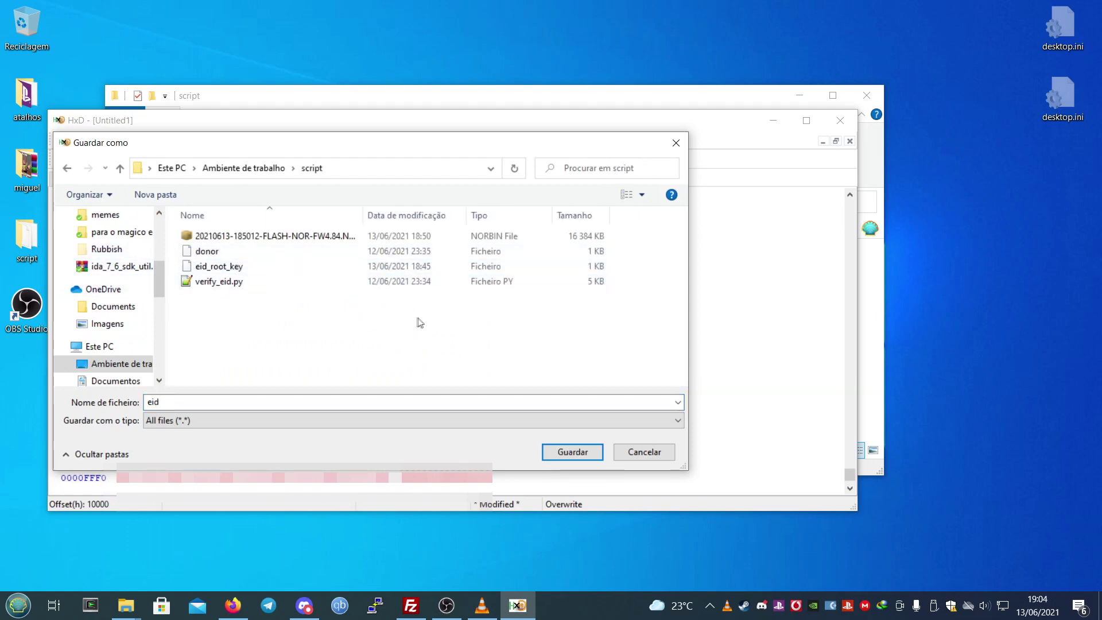
click(576, 451)
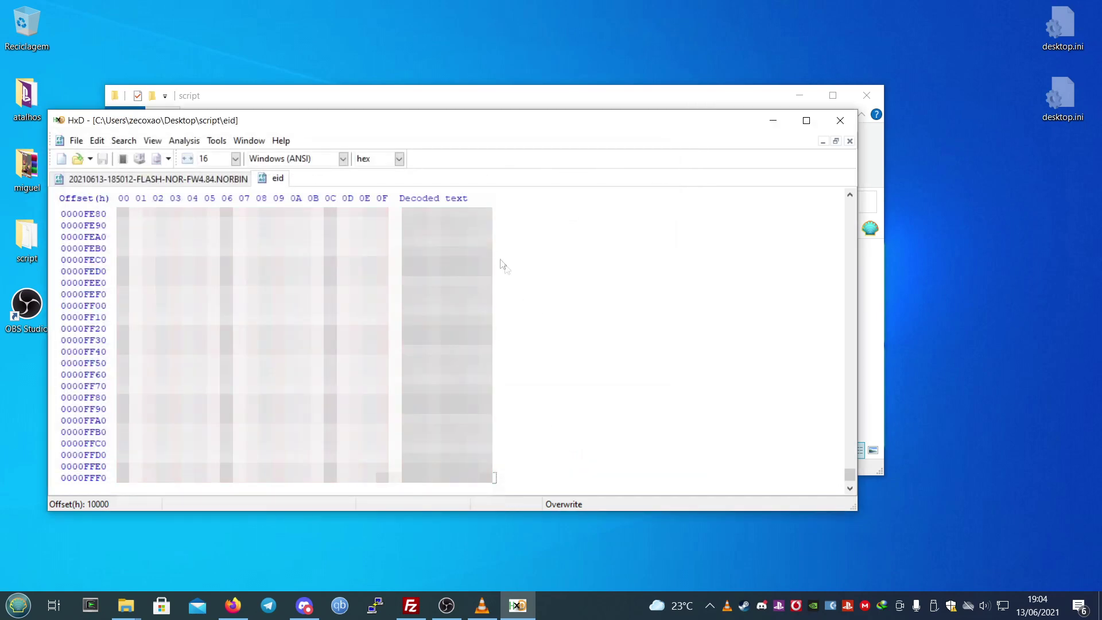
drag(849, 474, 814, 190)
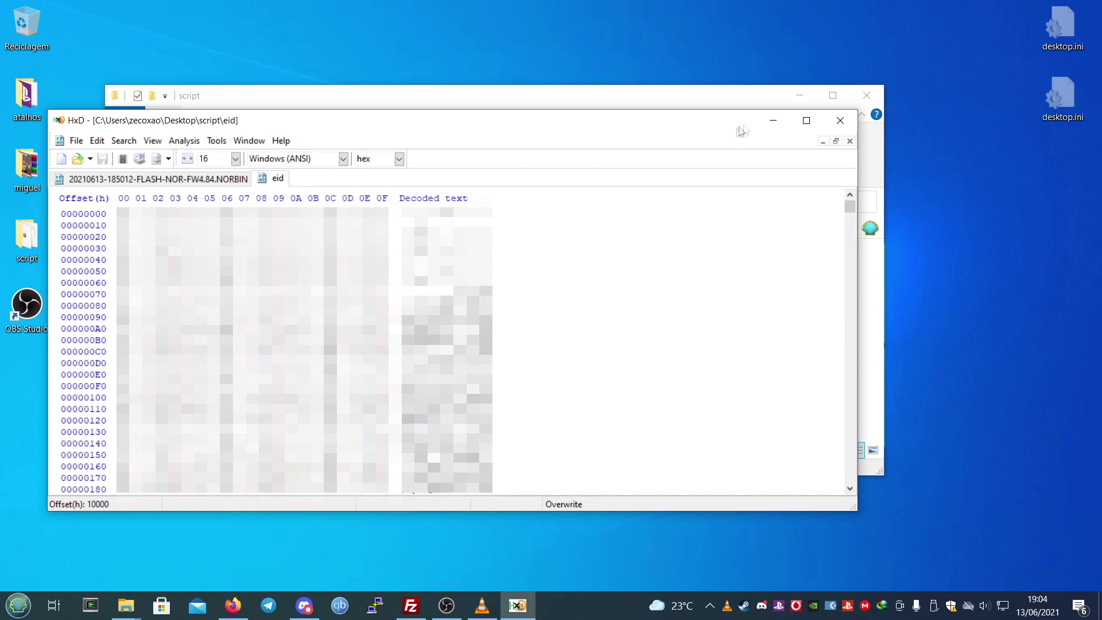
click(840, 121)
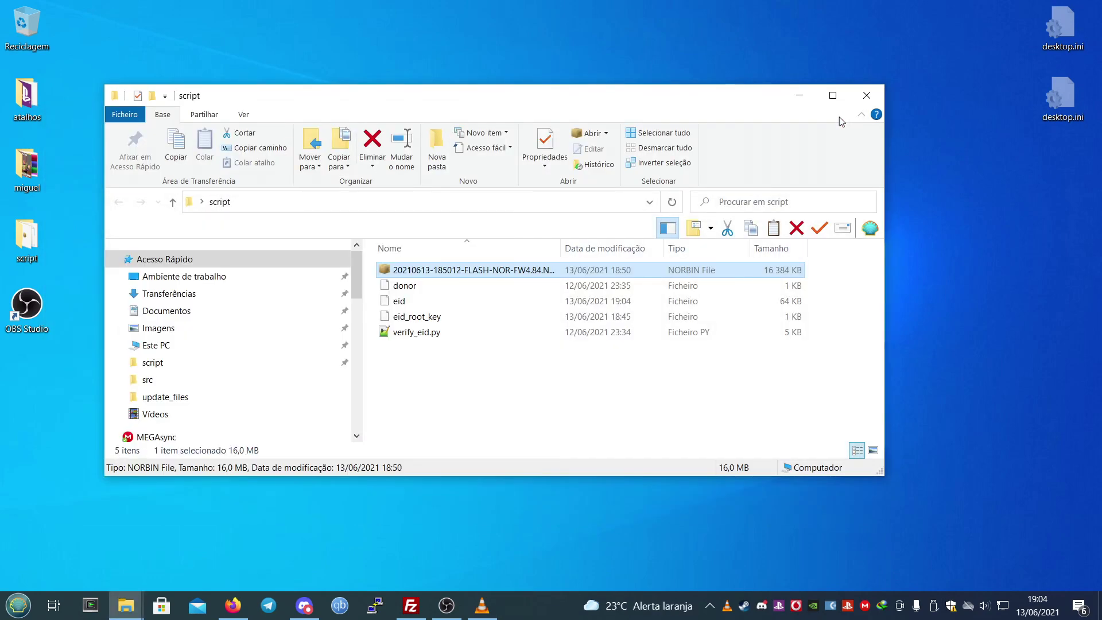
click(416, 318)
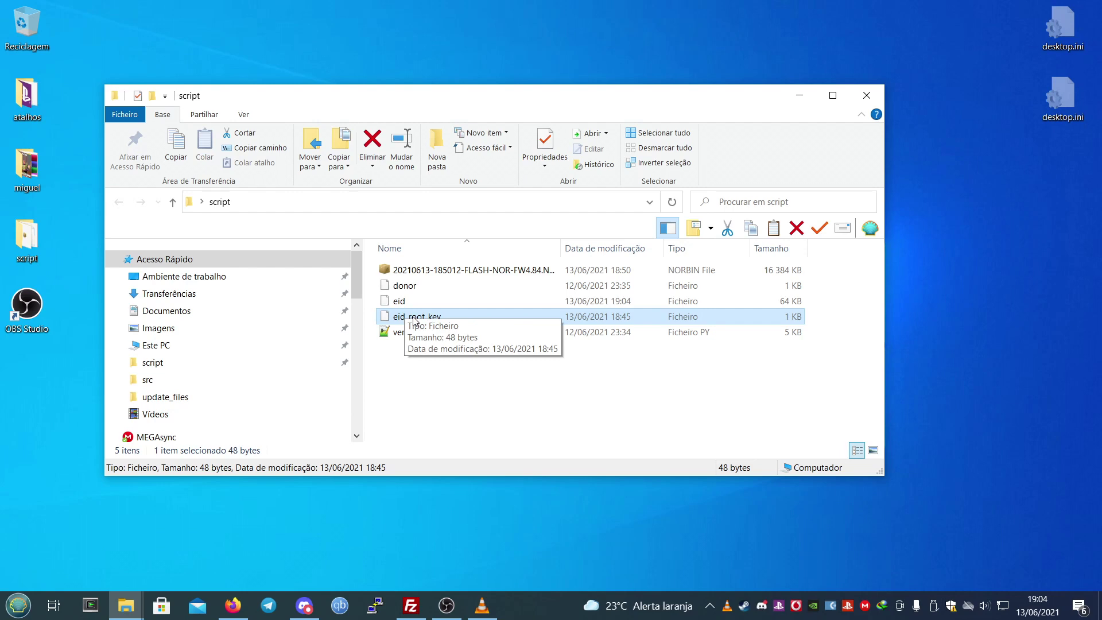
click(423, 363)
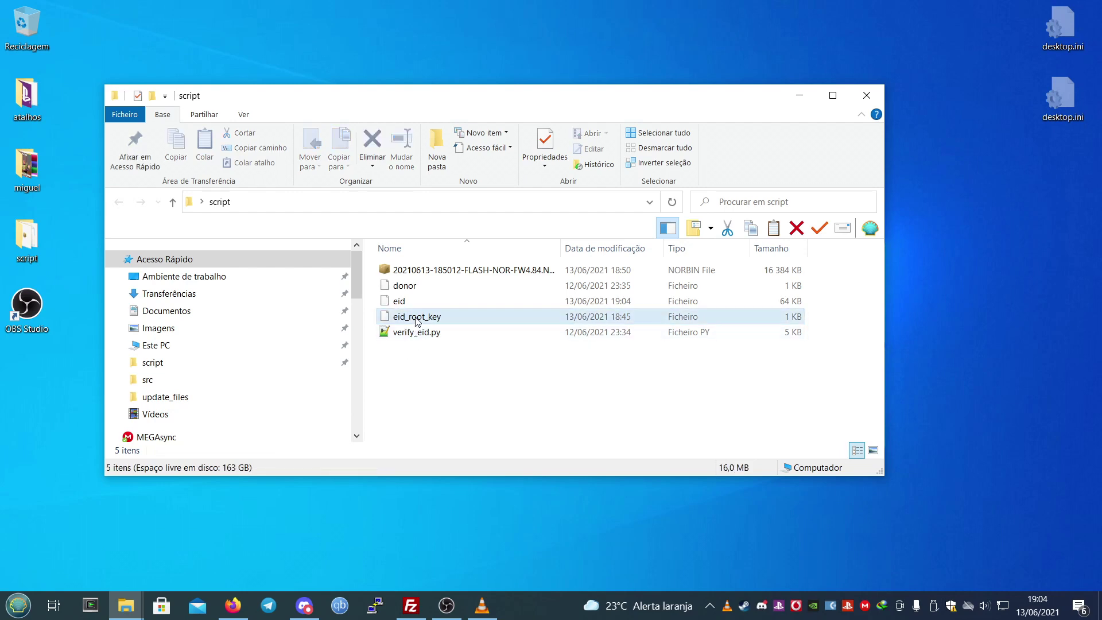
click(417, 319)
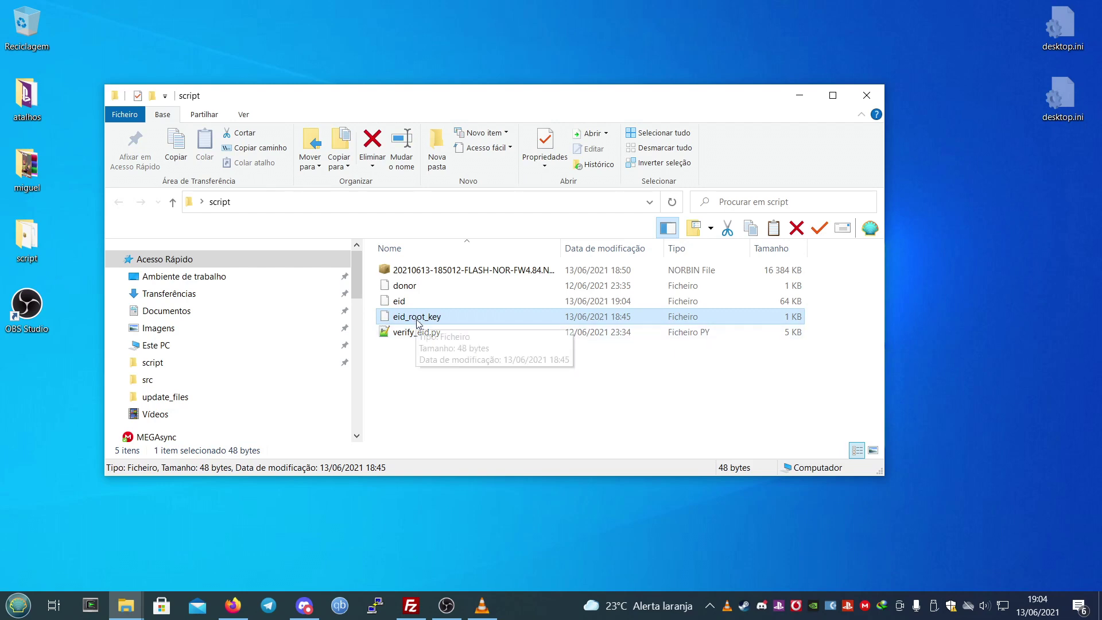
Open the donor file from the script folder in HxD Hex Editor.
click(409, 287)
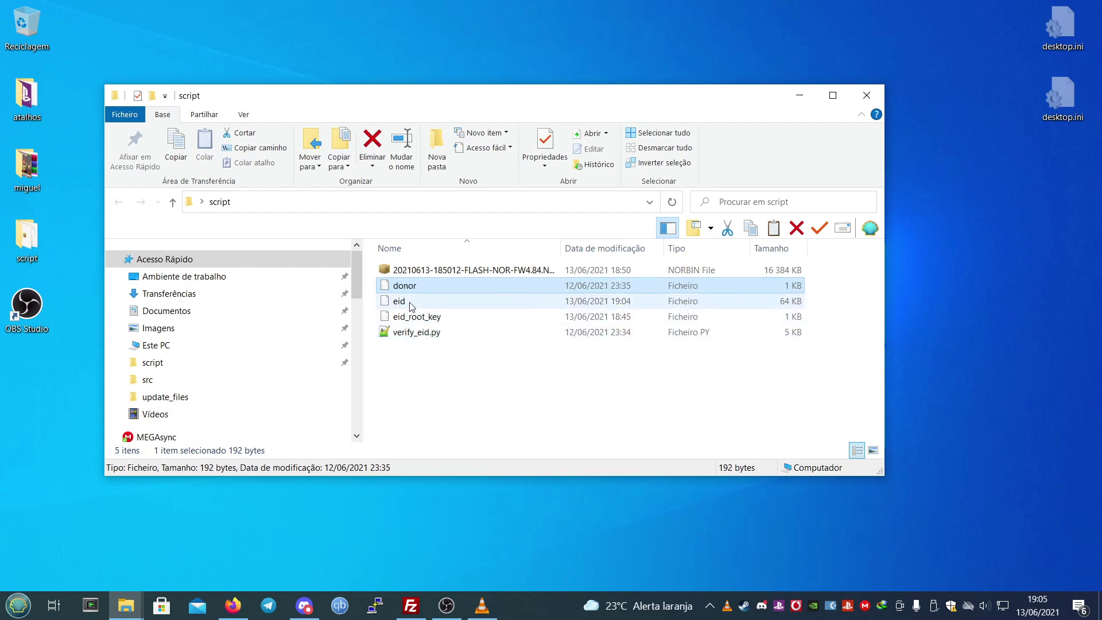
double_click(406, 286)
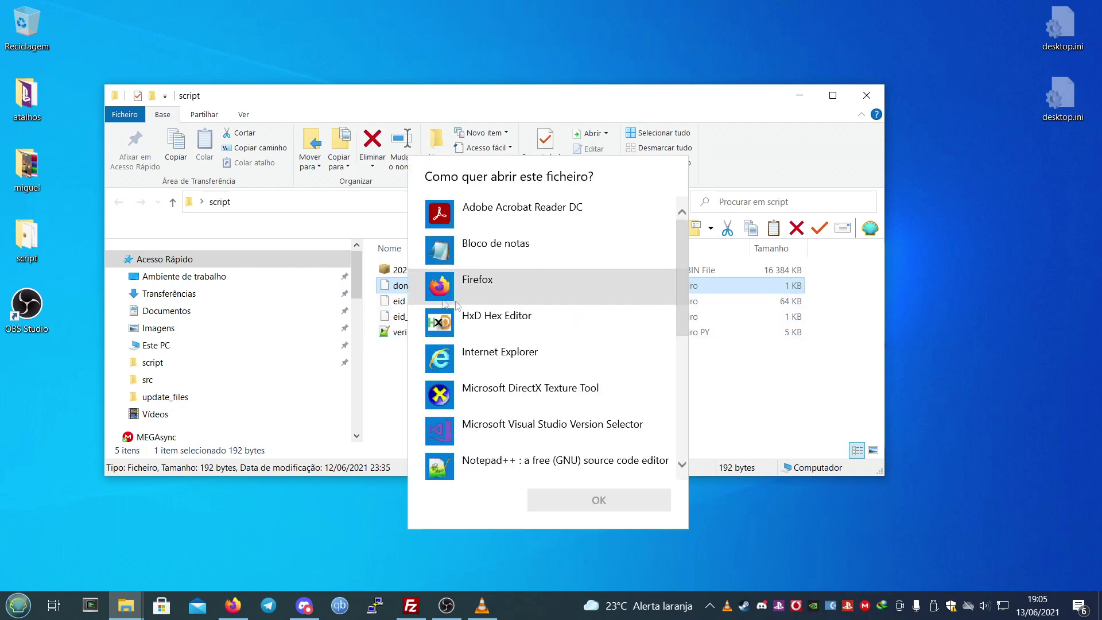
click(494, 319)
click(611, 497)
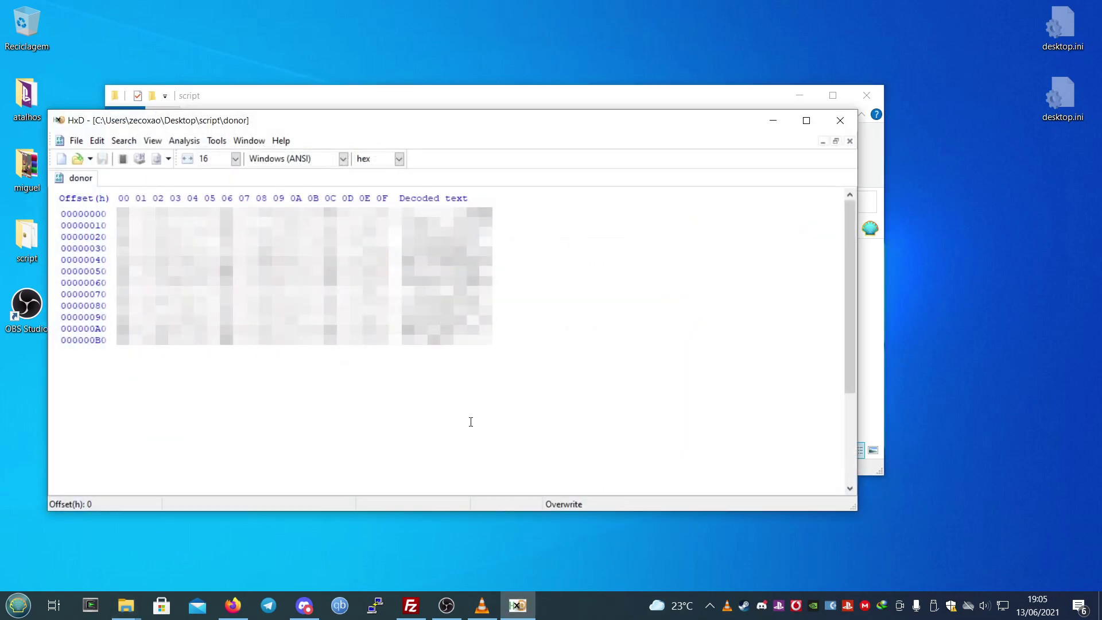
Examine the donor file's bytes by highlighting the whole block from offset 0 to BF, then clear the selection.
key(shift+Down)
key(shift+Down)
key(shift+Down)
key(shift+Down)
key(shift+Down)
key(shift+Down)
key(shift+Down)
key(shift+Down)
key(shift+Down)
key(shift+Down)
key(shift+Down)
key(shift+Down)
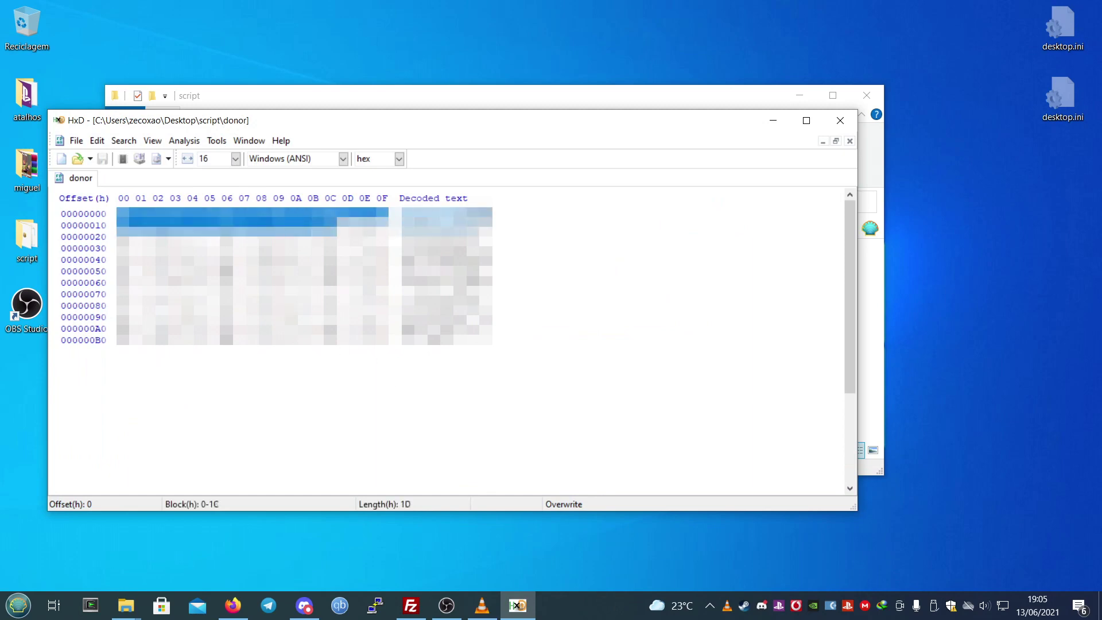
click(297, 307)
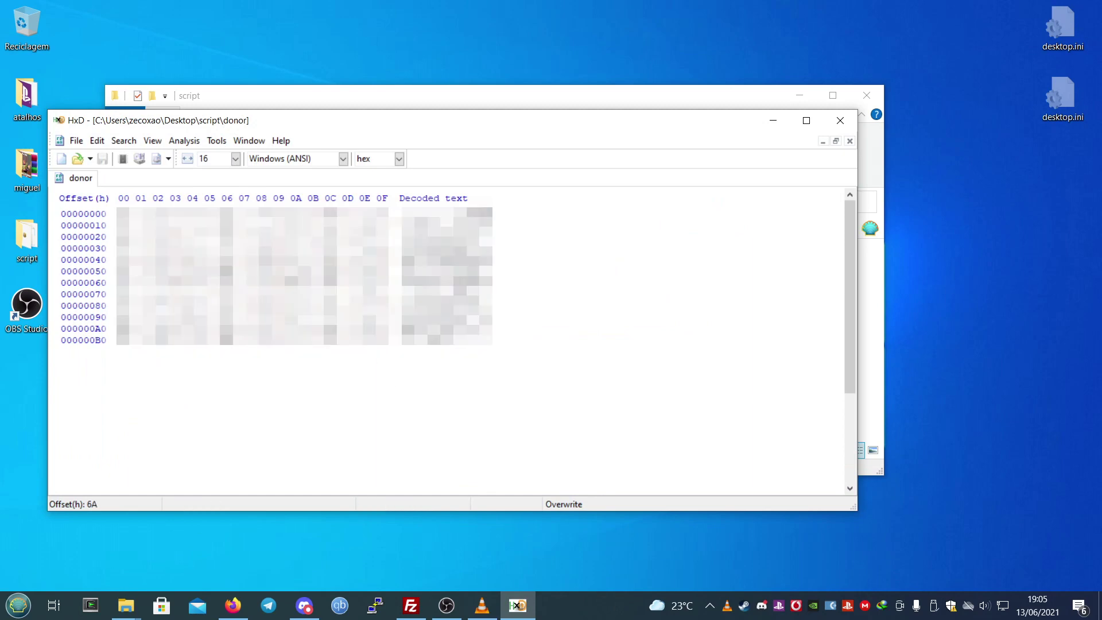
drag(308, 271, 308, 283)
click(142, 213)
key(Left)
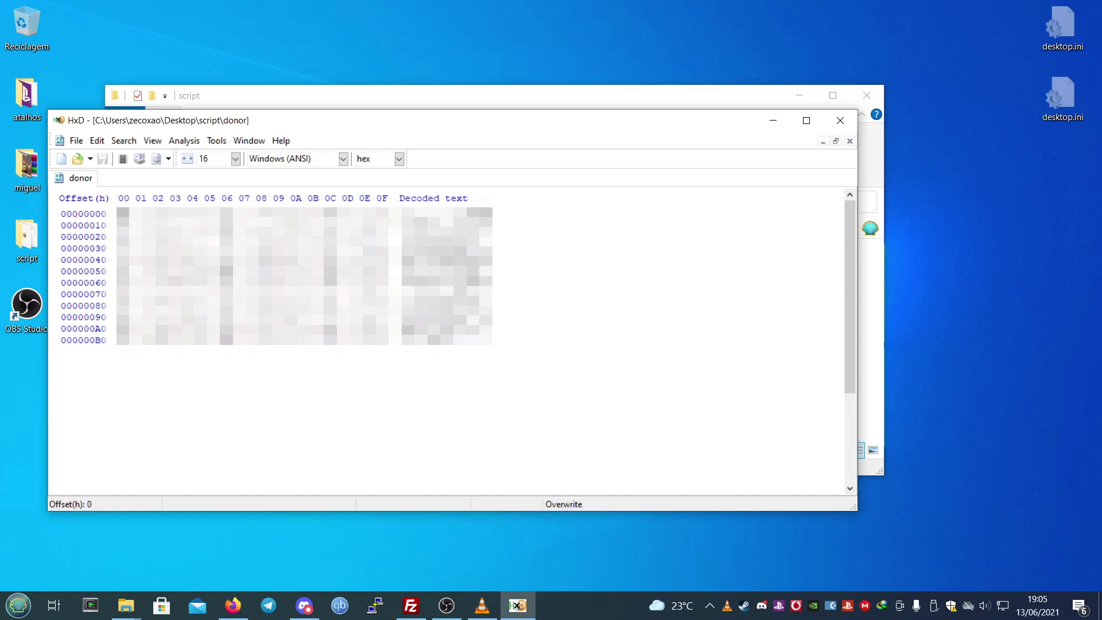
drag(122, 214, 387, 340)
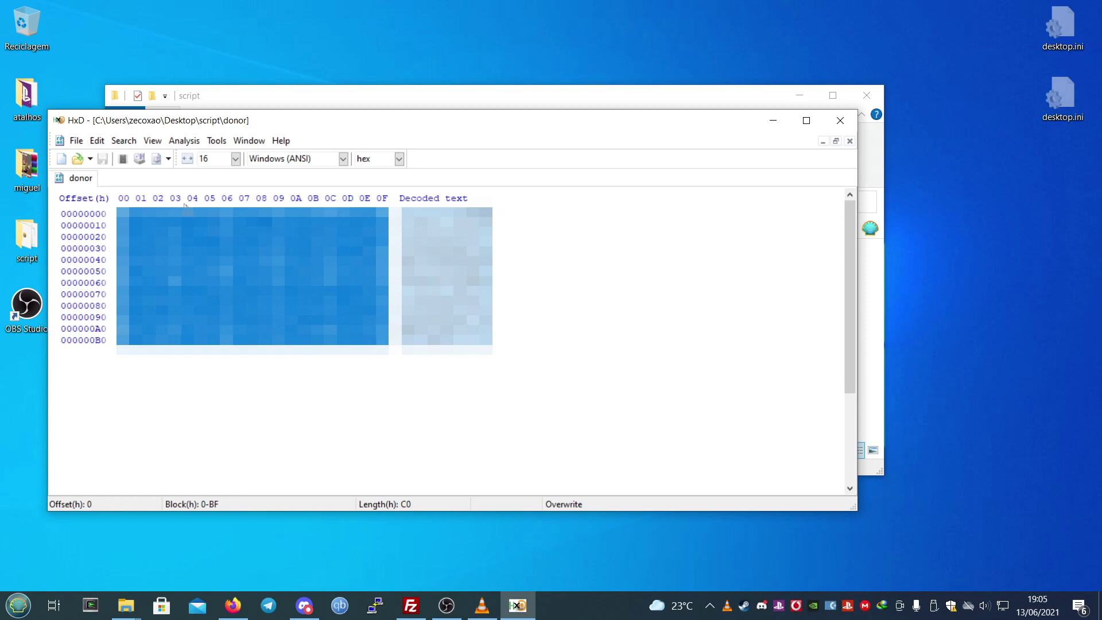
click(206, 225)
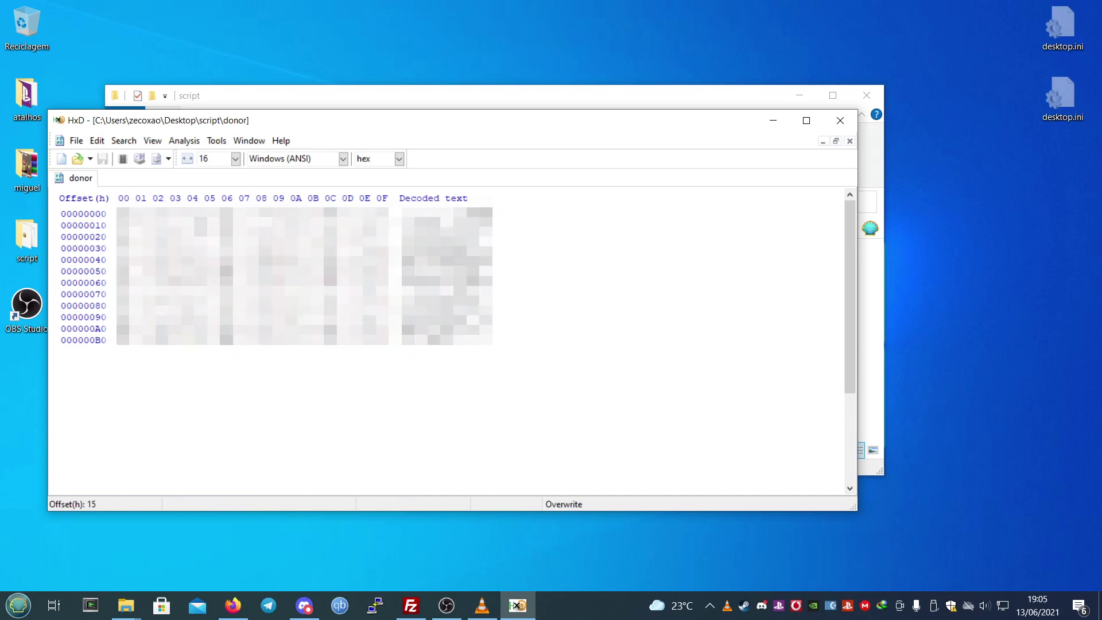
Highlight the donor file's bytes from offset 0 to BF once more, then close the hex editor.
drag(120, 213, 385, 340)
click(362, 306)
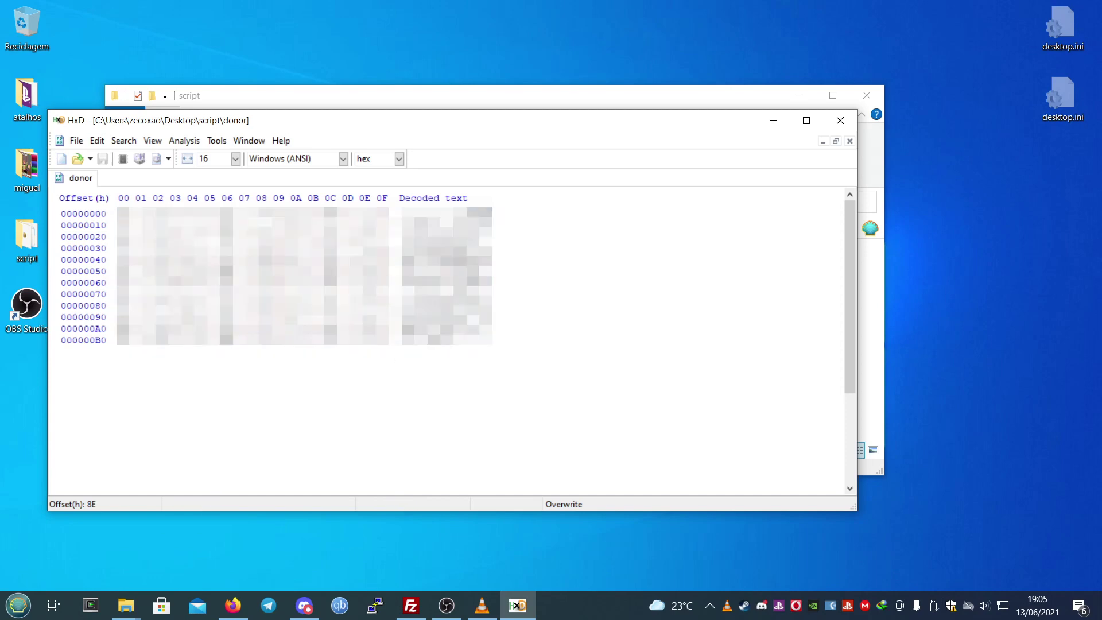
click(837, 122)
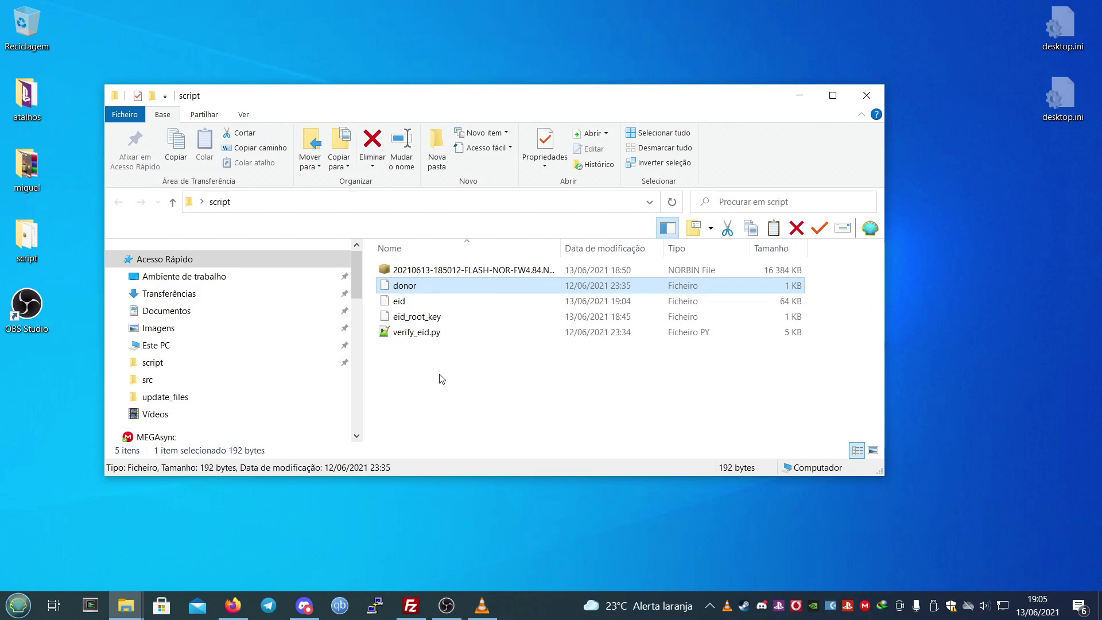
click(439, 390)
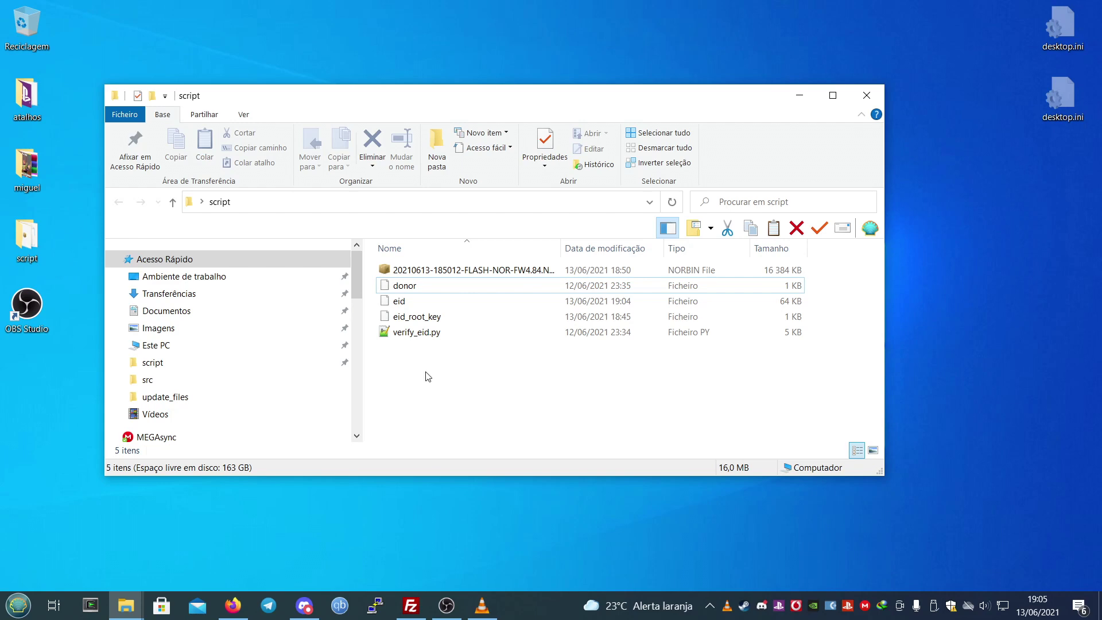
Open a Linux shell in the script folder that contains verify_eid.py.
click(419, 340)
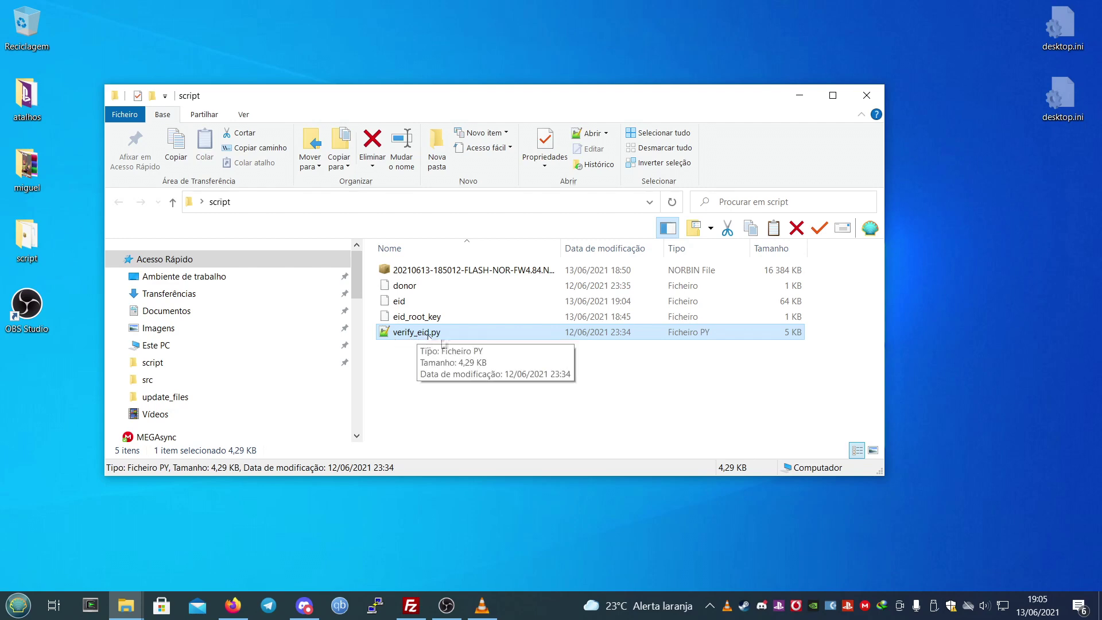
click(441, 378)
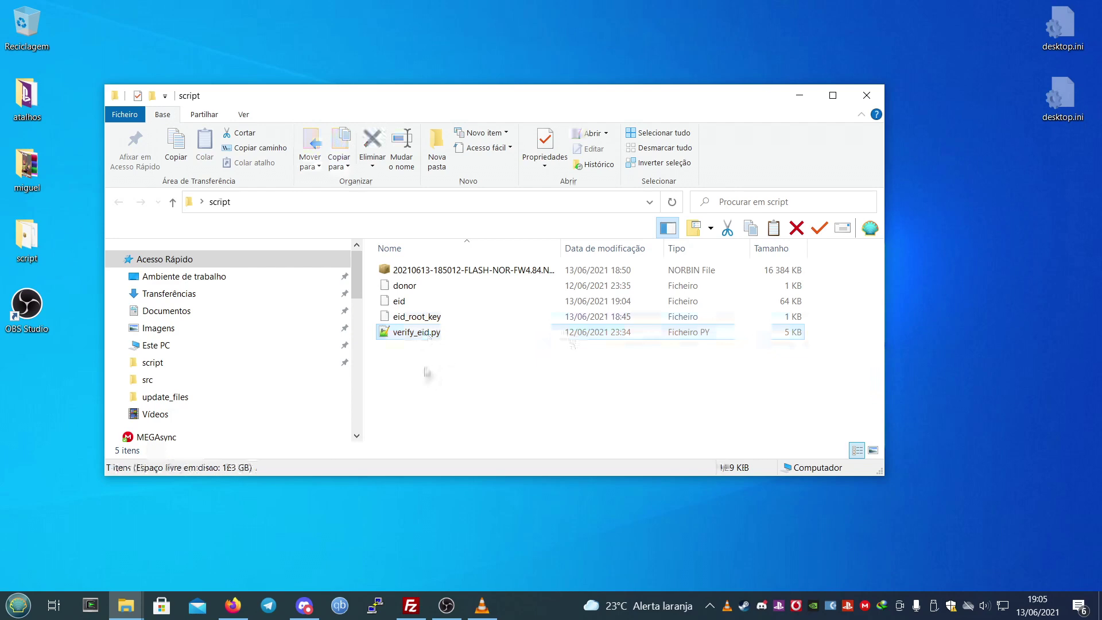
right_click(427, 372)
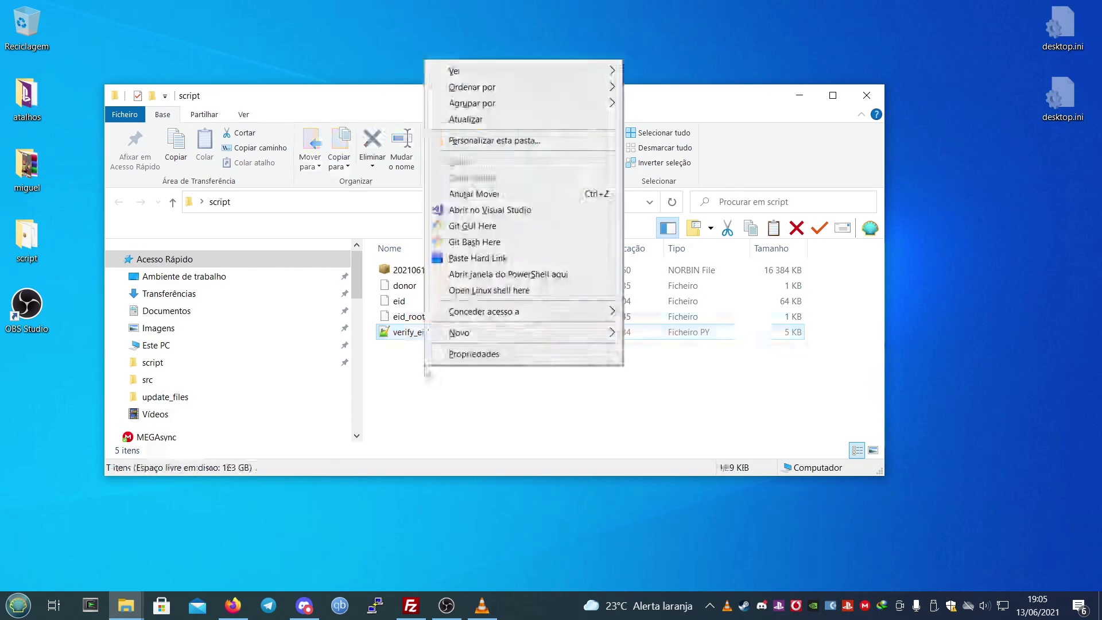
click(470, 290)
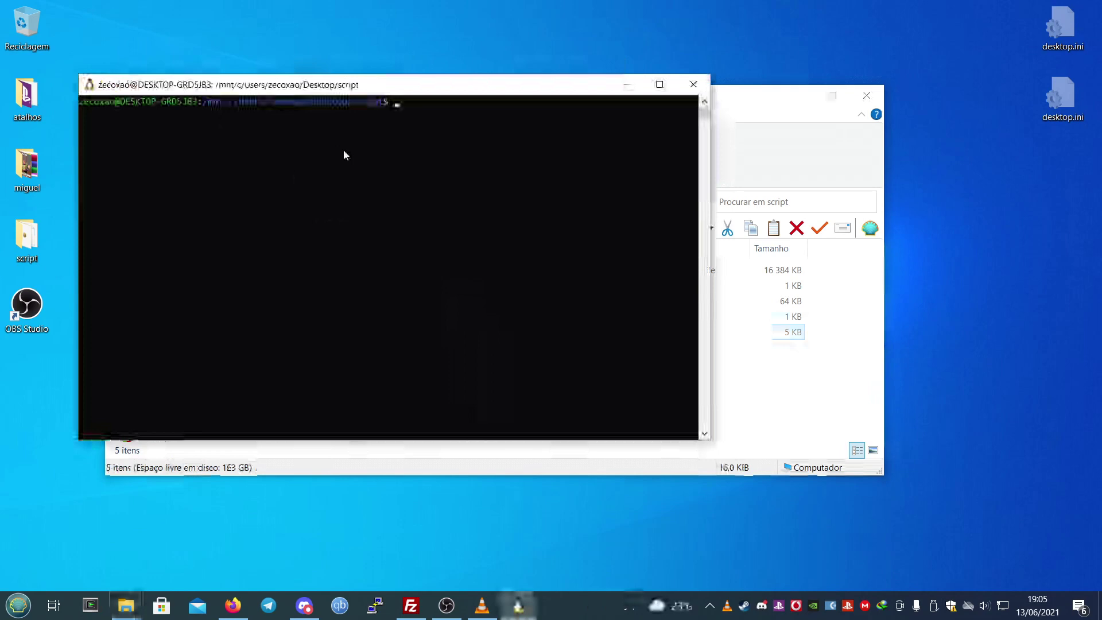
Run verify_eid.py with python in the shell and check the ECDSA status in its output.
text(python3 srify.)
key(BackSpace)
text(.py )
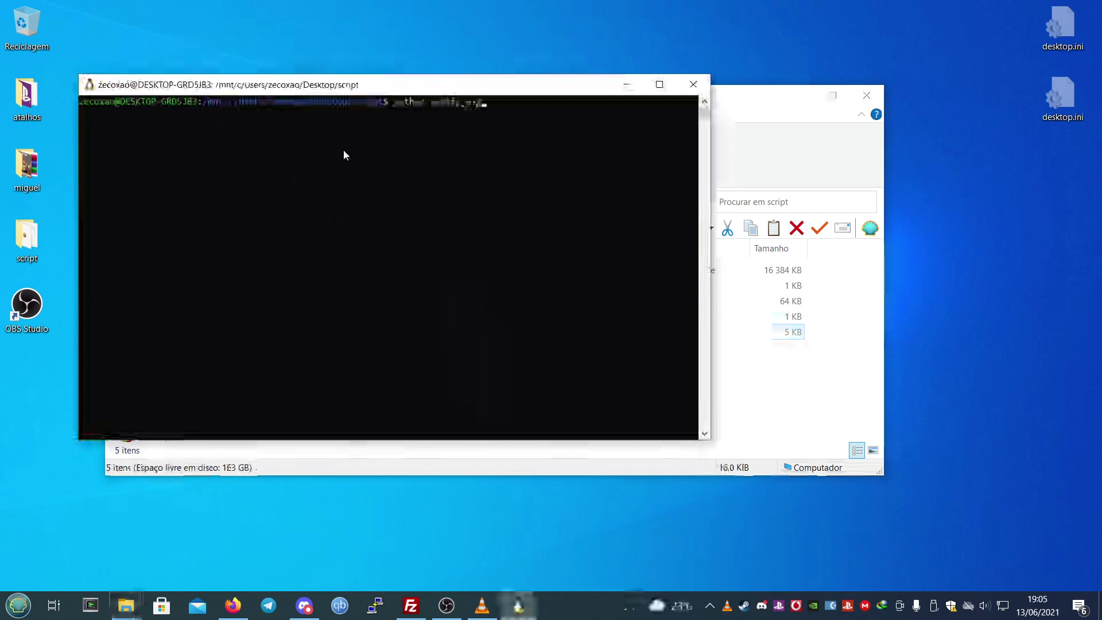
text(.py)
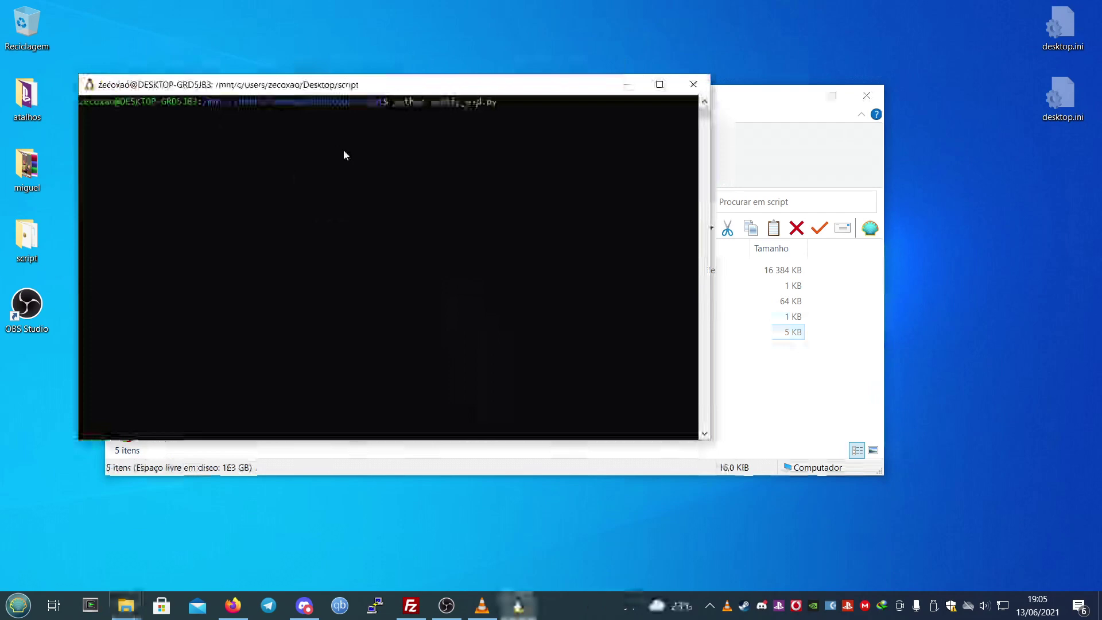
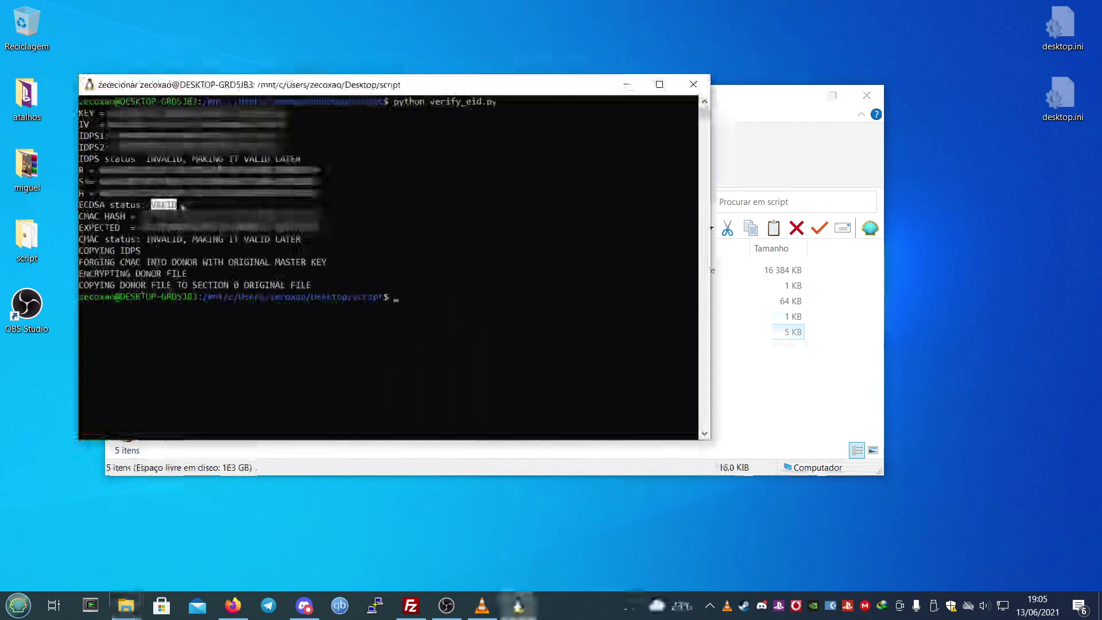
click(180, 205)
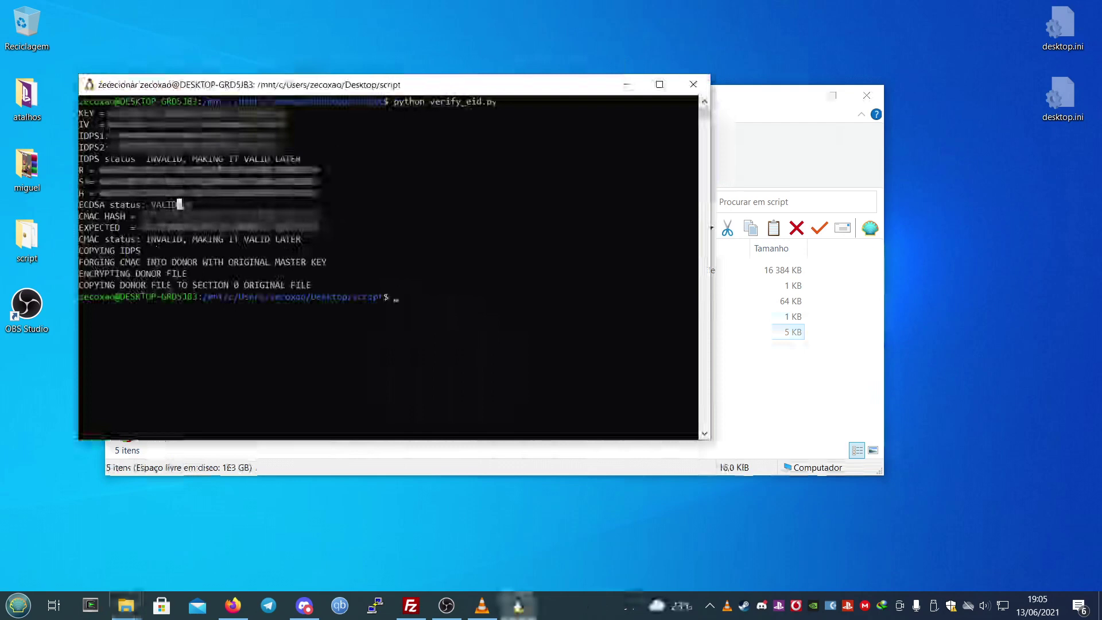
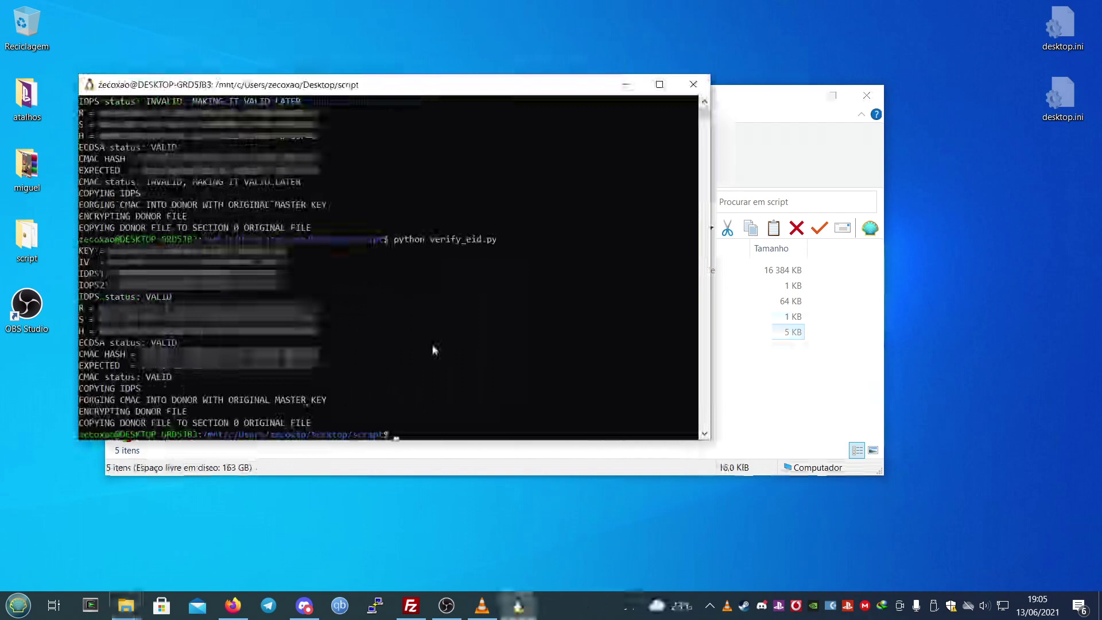
text(edvanced tools)
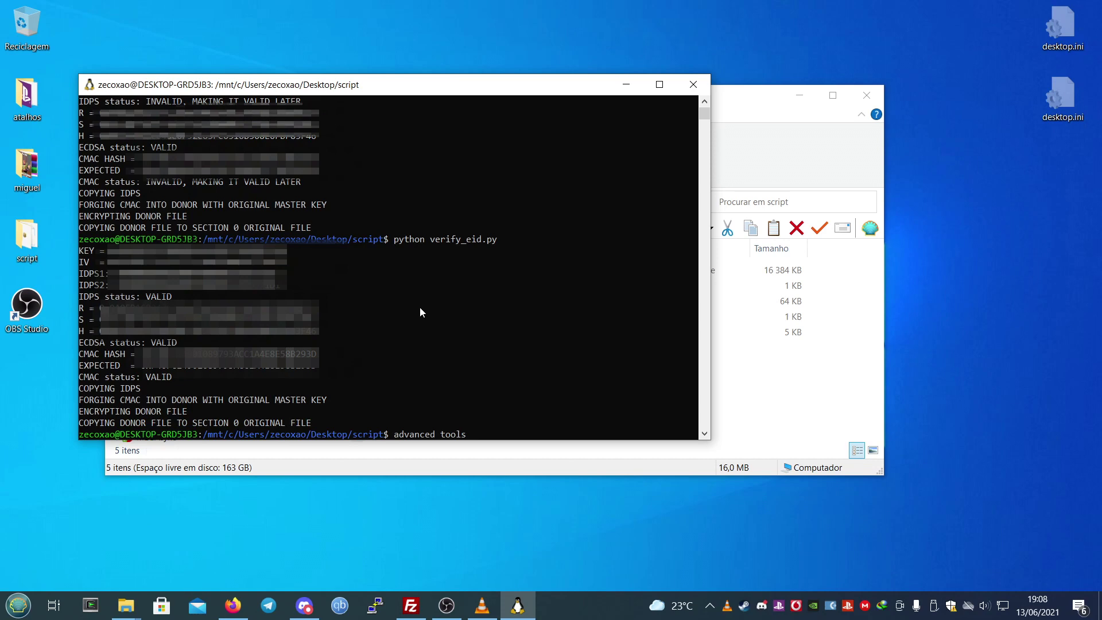
key(BackSpace)
key(BackSpace)
key(BackSpace)
key(BackSpace)
key(BackSpace)
key(BackSpace)
key(BackSpace)
key(BackSpace)
key(BackSpace)
key(BackSpace)
key(BackSpace)
key(BackSpace)
key(BackSpace)
key(BackSpace)
Close the Linux shell and rename the eid file in the script folder to eeid.bin.
click(693, 86)
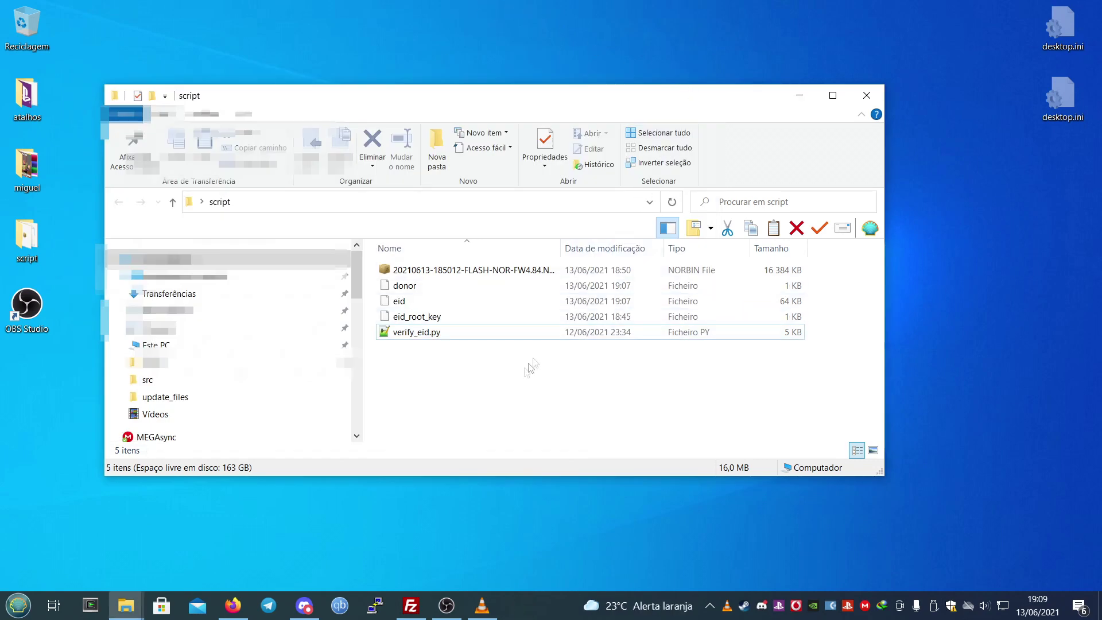
click(399, 301)
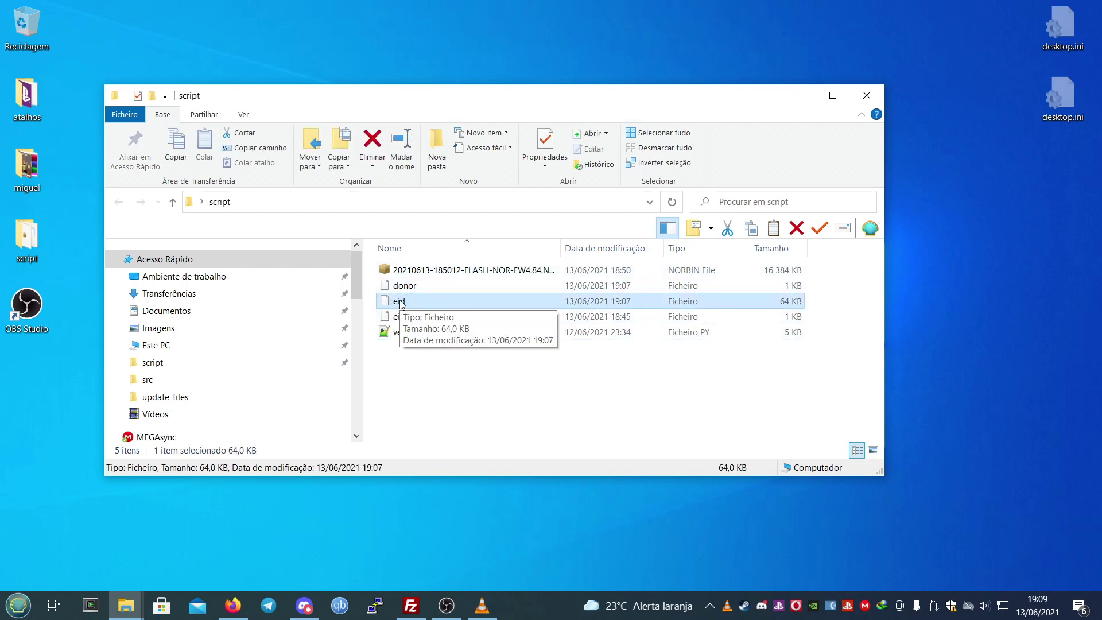
right_click(399, 302)
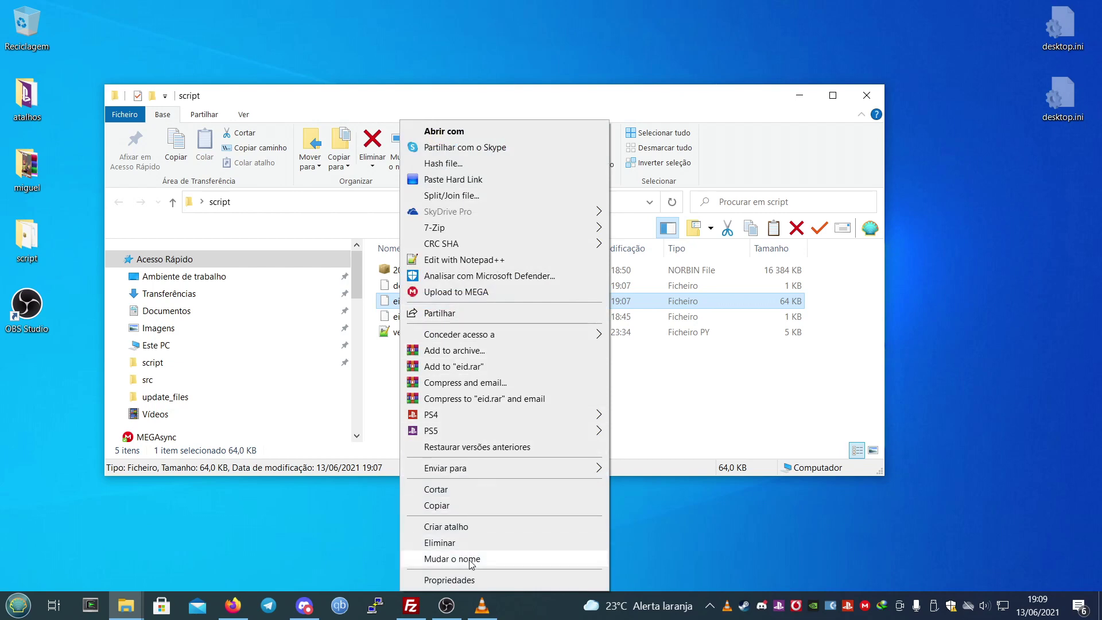
click(469, 559)
text(e)
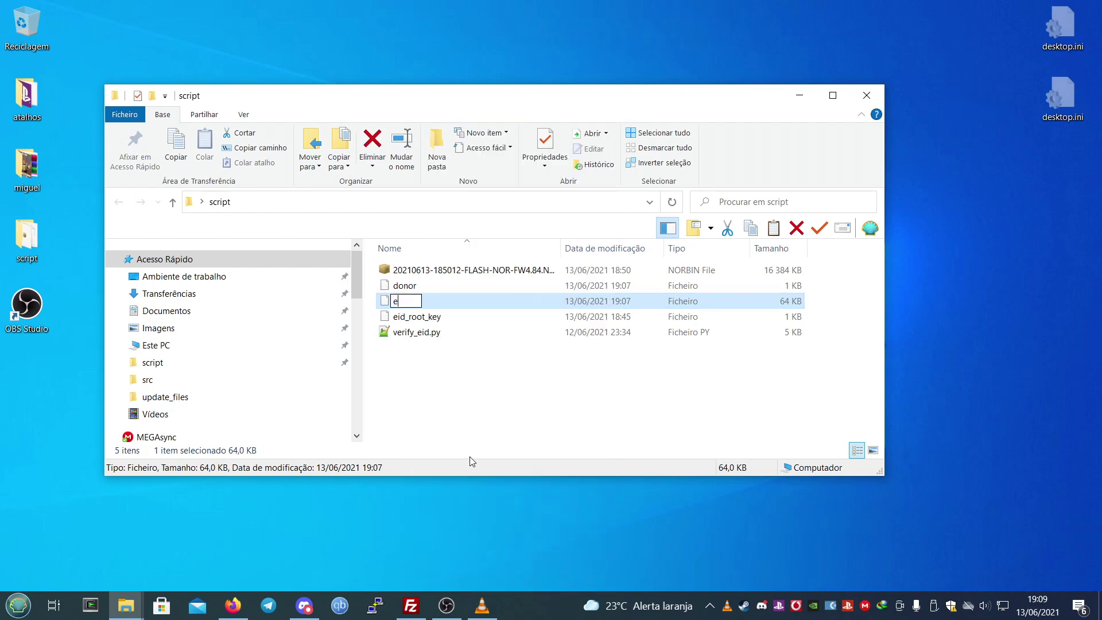
text(eid.bin)
key(Return)
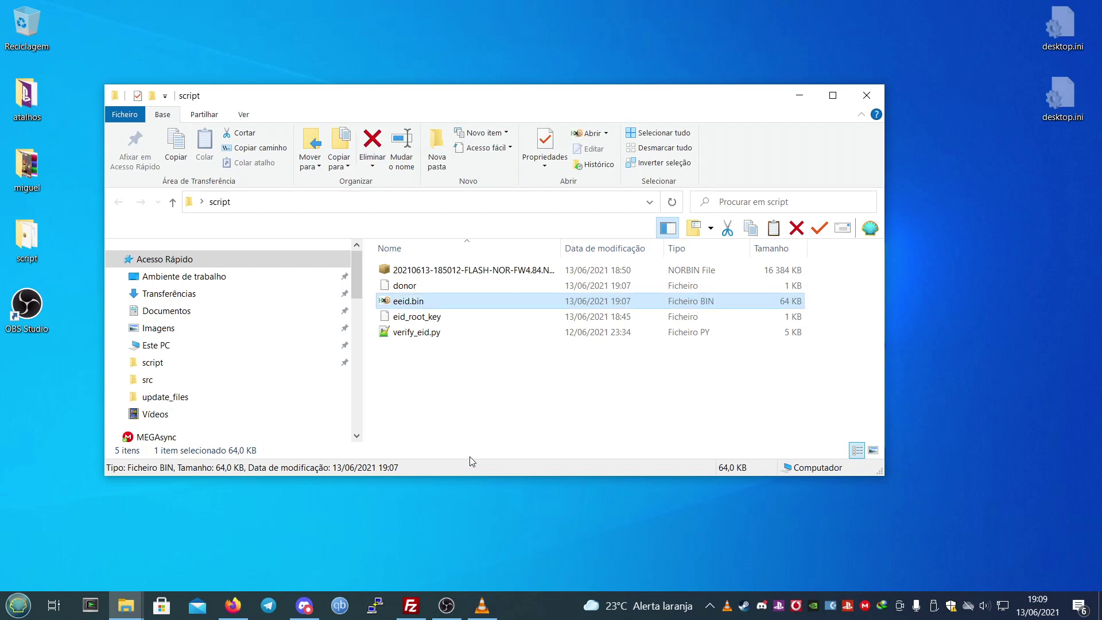
Open eeid.bin in HxD, examine the bytes in row 70 and the block from 90 to 14F, then close the editor.
double_click(406, 302)
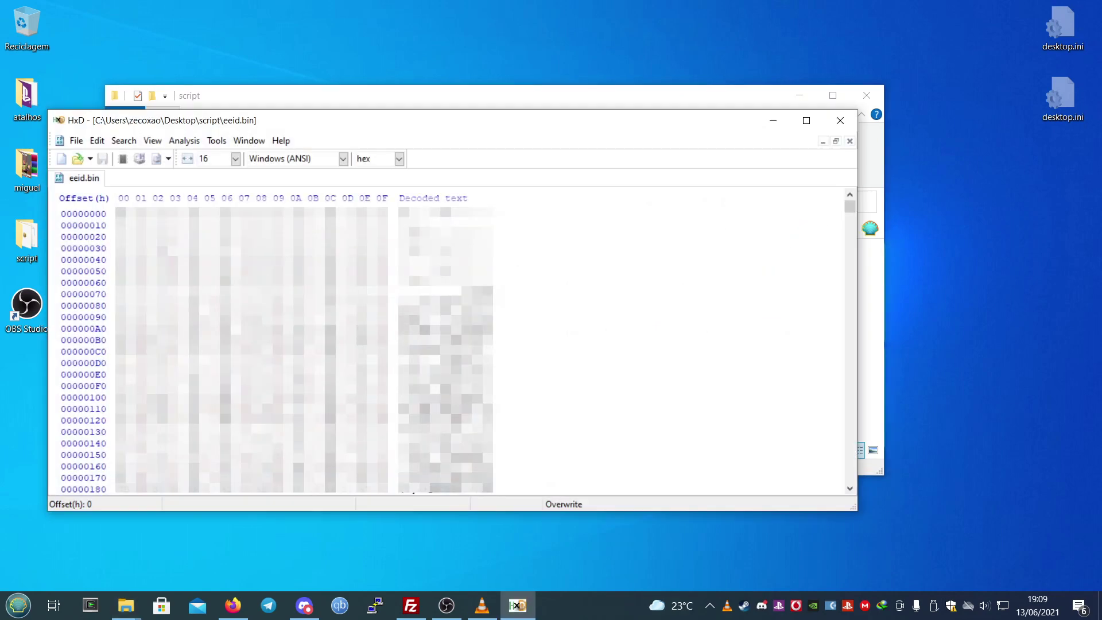
drag(121, 293, 212, 293)
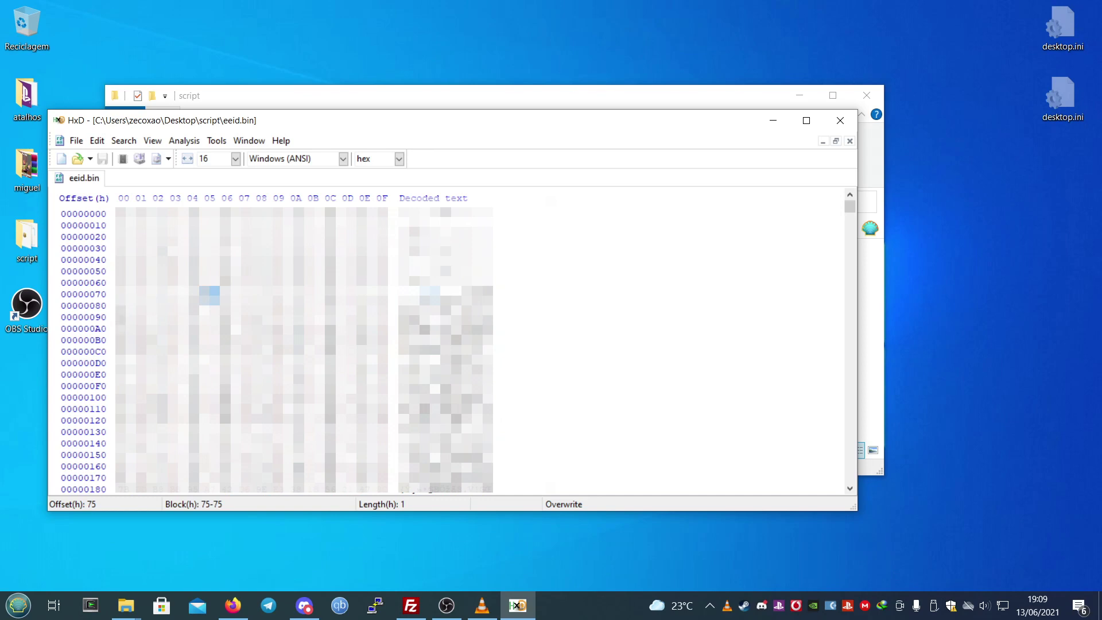
drag(121, 316, 382, 443)
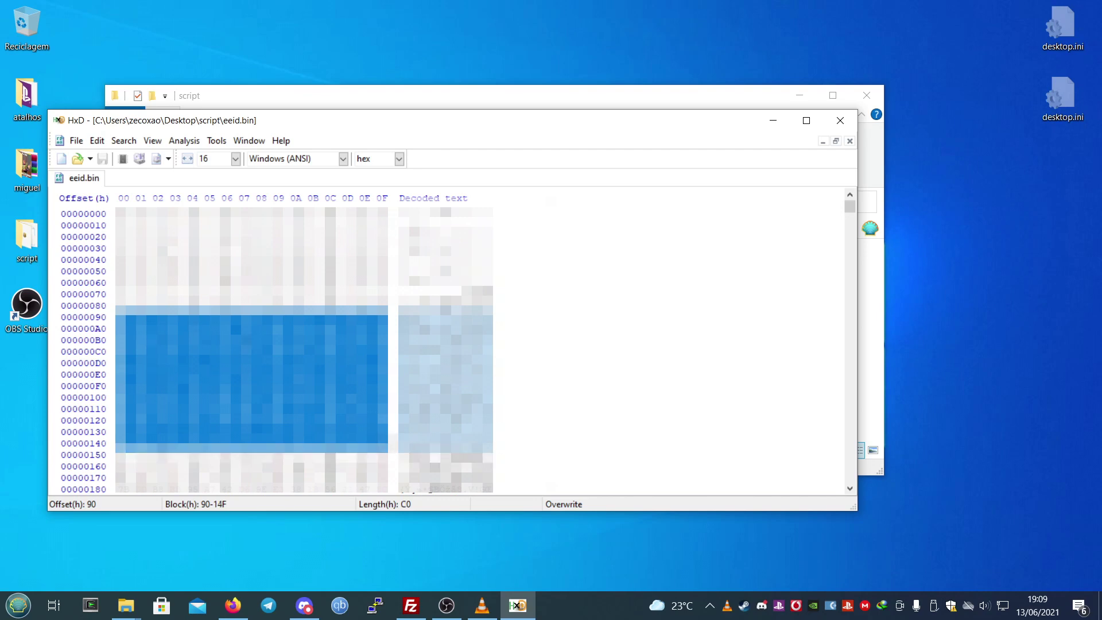
click(839, 122)
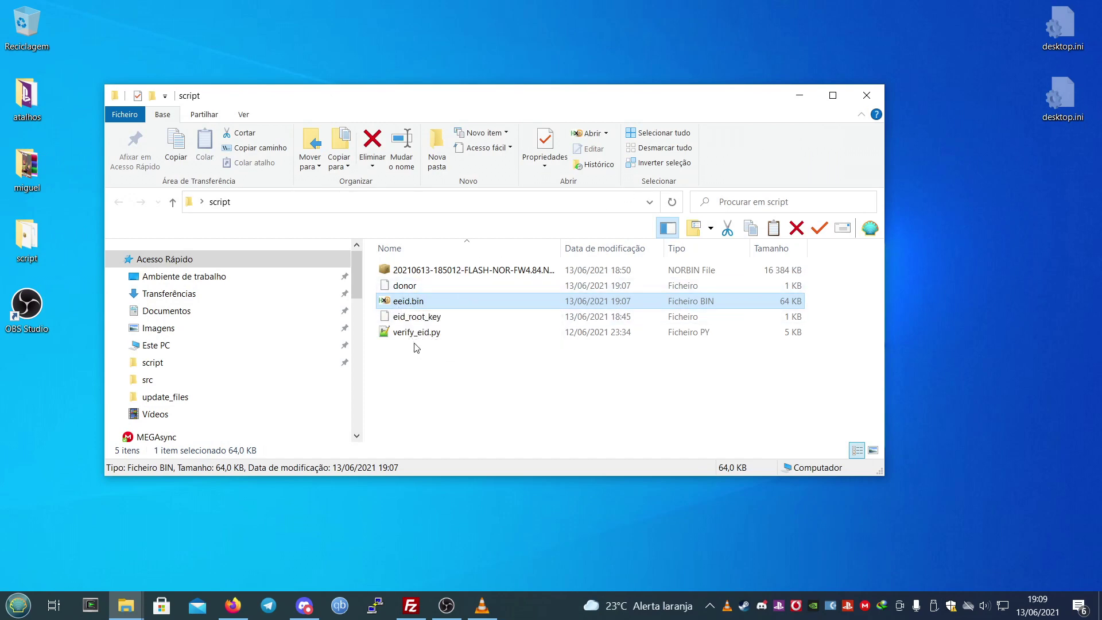
Reopen eeid.bin in HxD, highlight the bytes at offsets 78 to 79, then close the editor and clear the file selection.
double_click(403, 302)
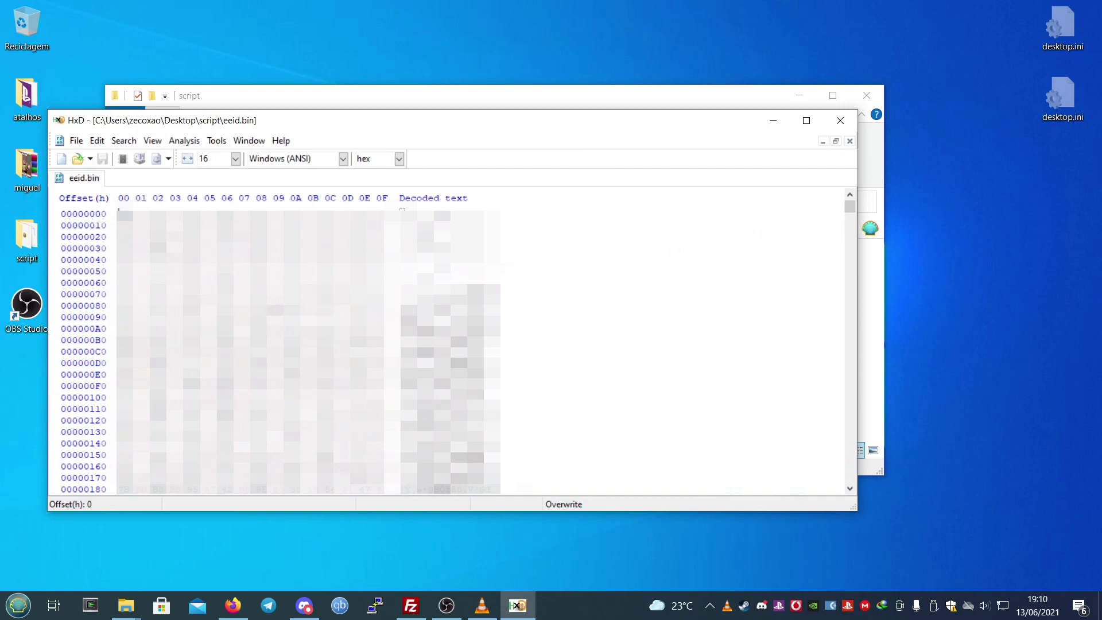
drag(258, 294, 277, 293)
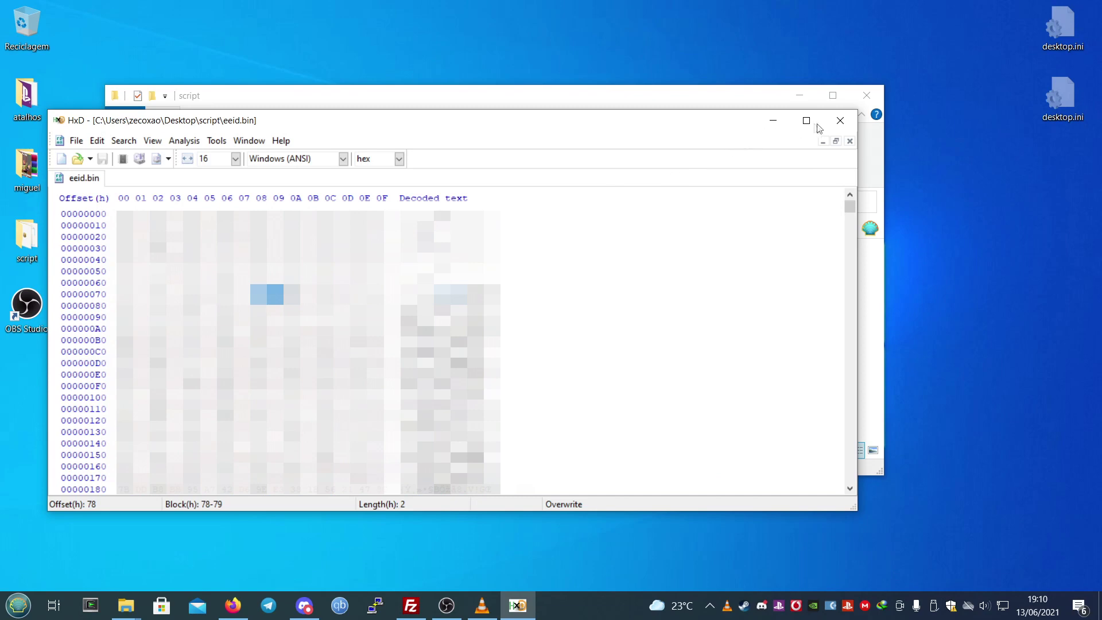
click(840, 121)
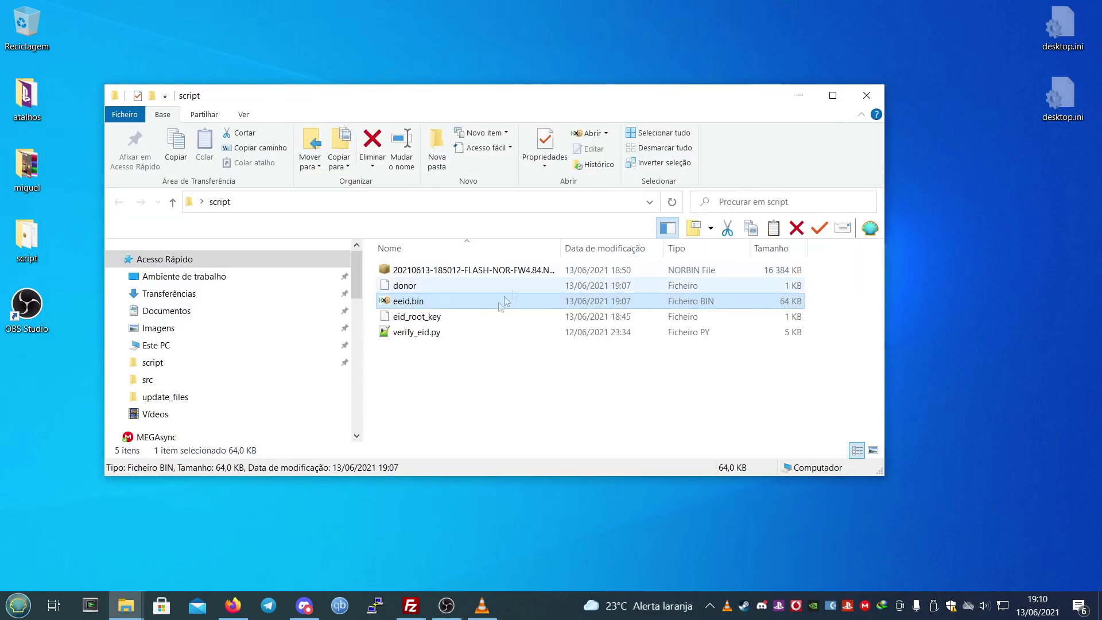
click(463, 387)
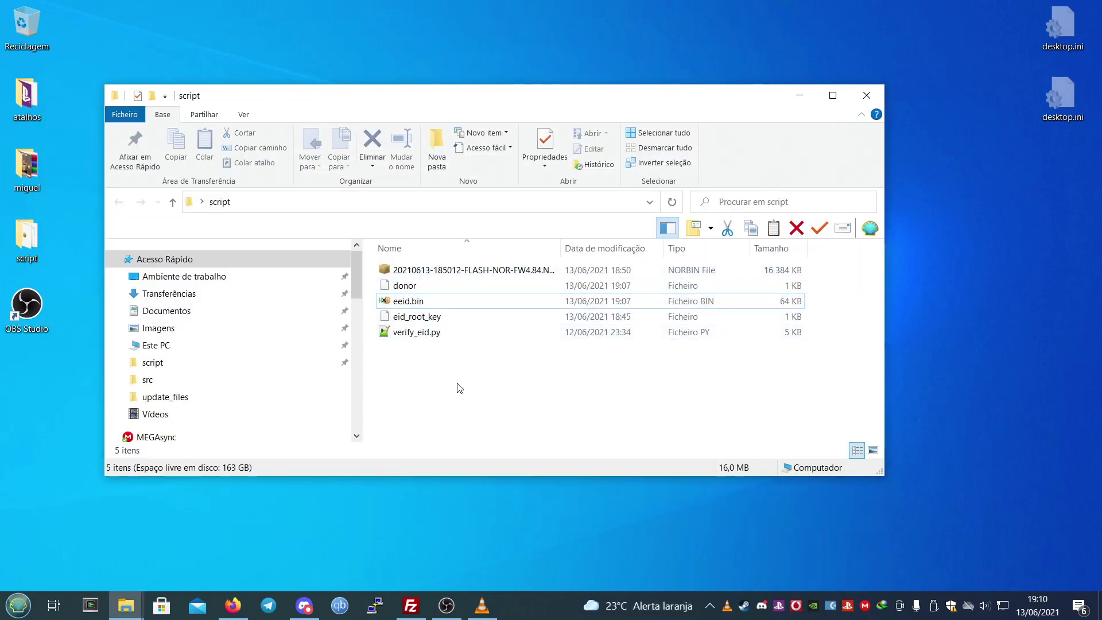